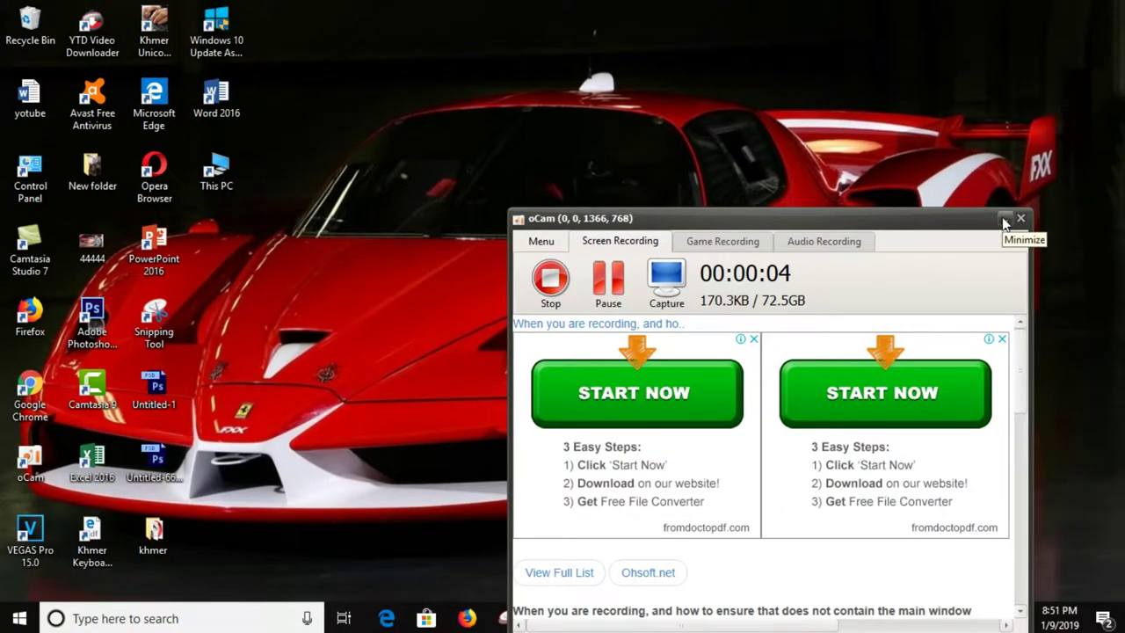
# Minimize the screen recorder and launch PowerPoint 2016 from the desktop
pyautogui.click(1004, 222)
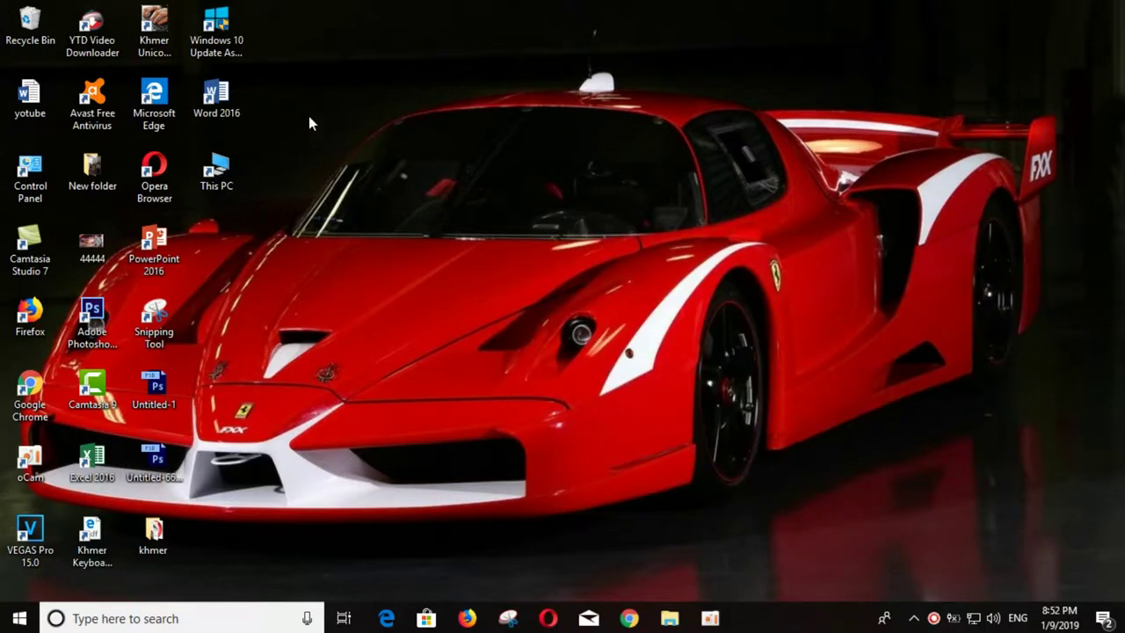
pyautogui.click(160, 250)
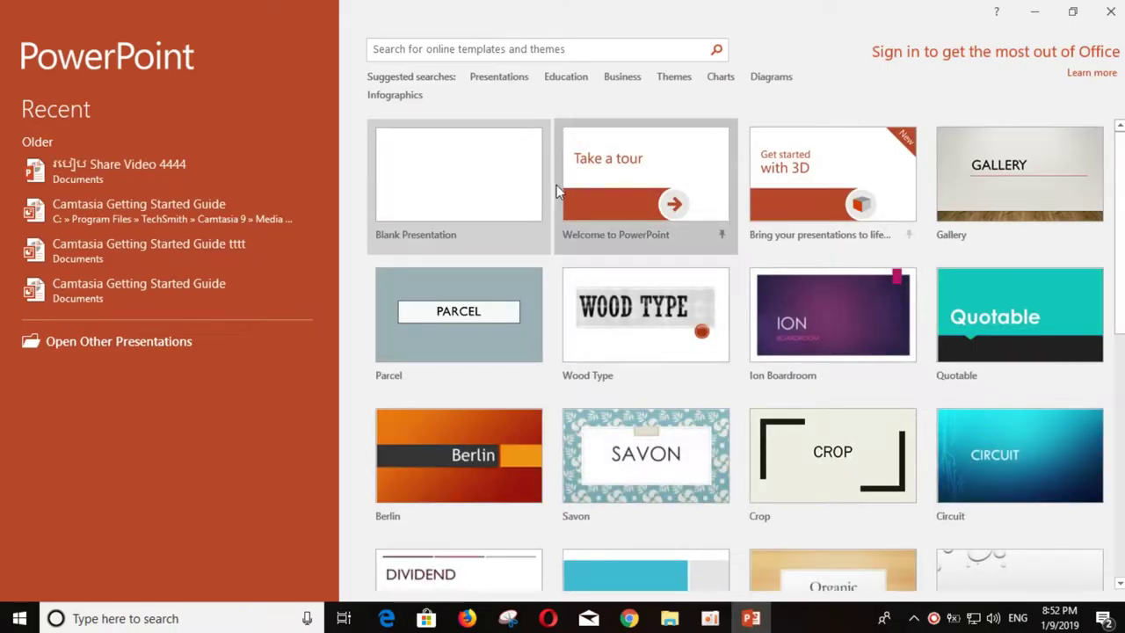
# Dismiss the Office activation notice and create a blank presentation
pyautogui.click(442, 201)
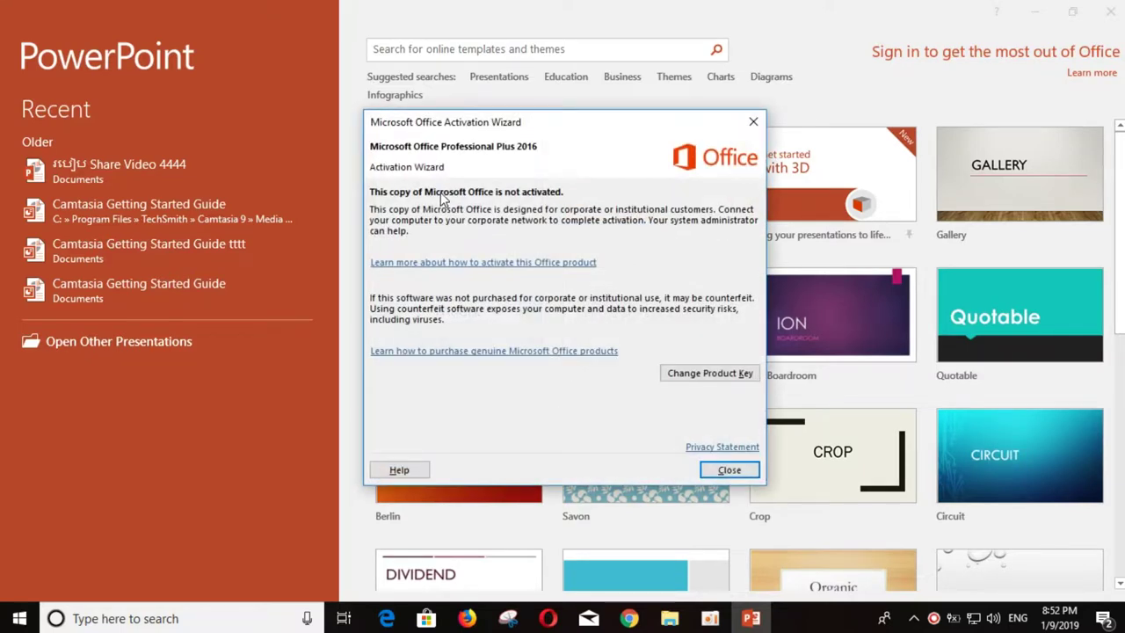
pyautogui.click(707, 470)
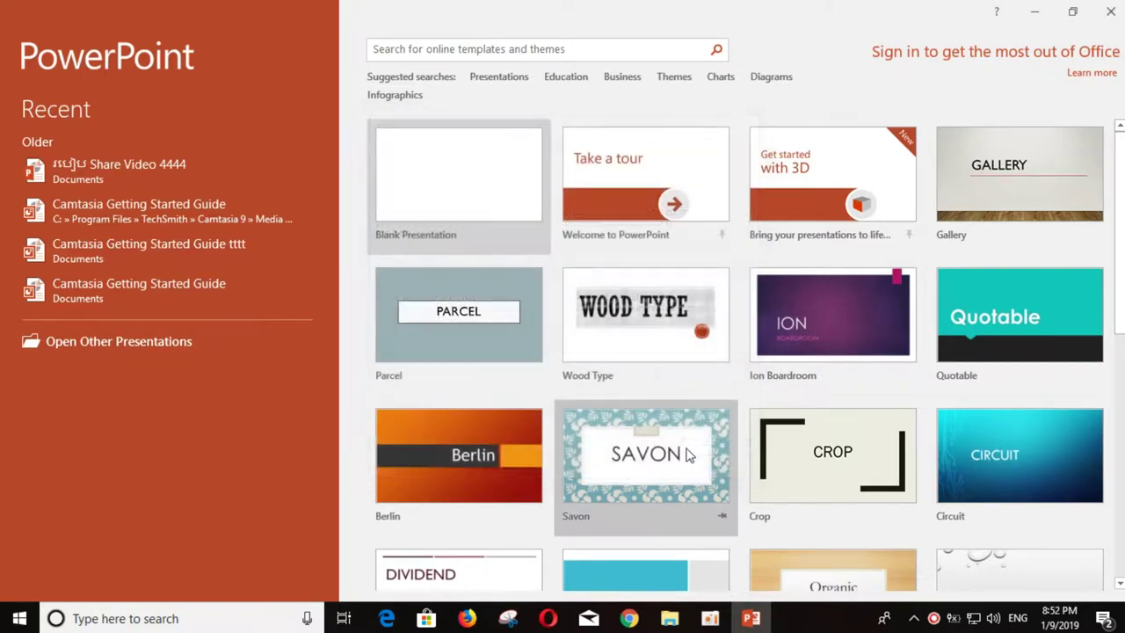
pyautogui.click(471, 201)
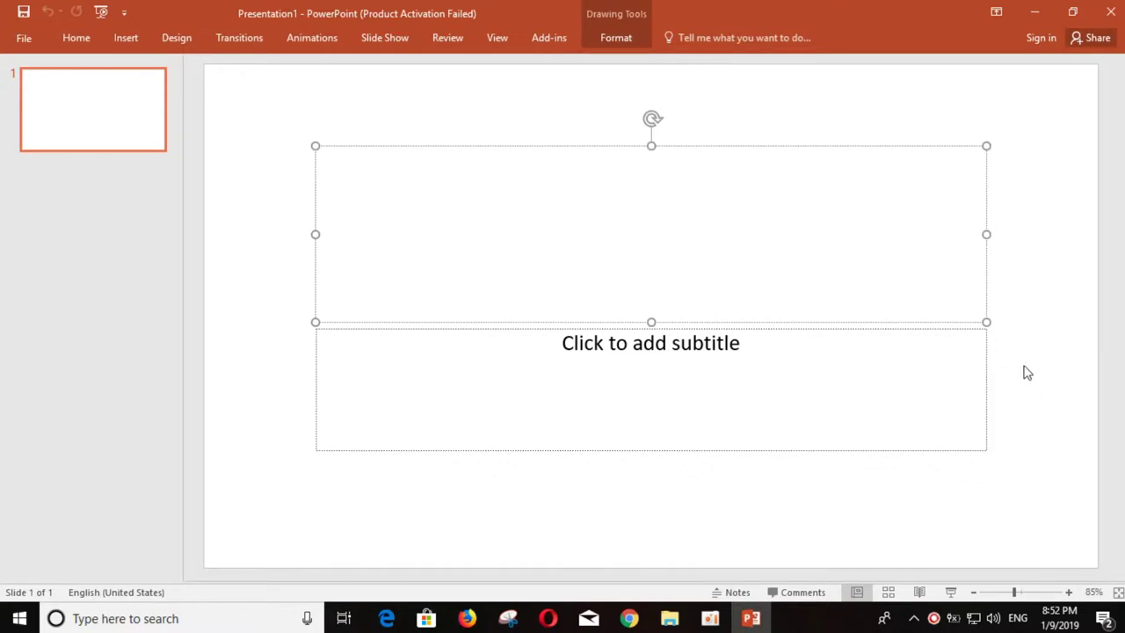
# Delete the subtitle placeholder and title the slide 'Khmer song 2018', correcting typos
pyautogui.click(986, 330)
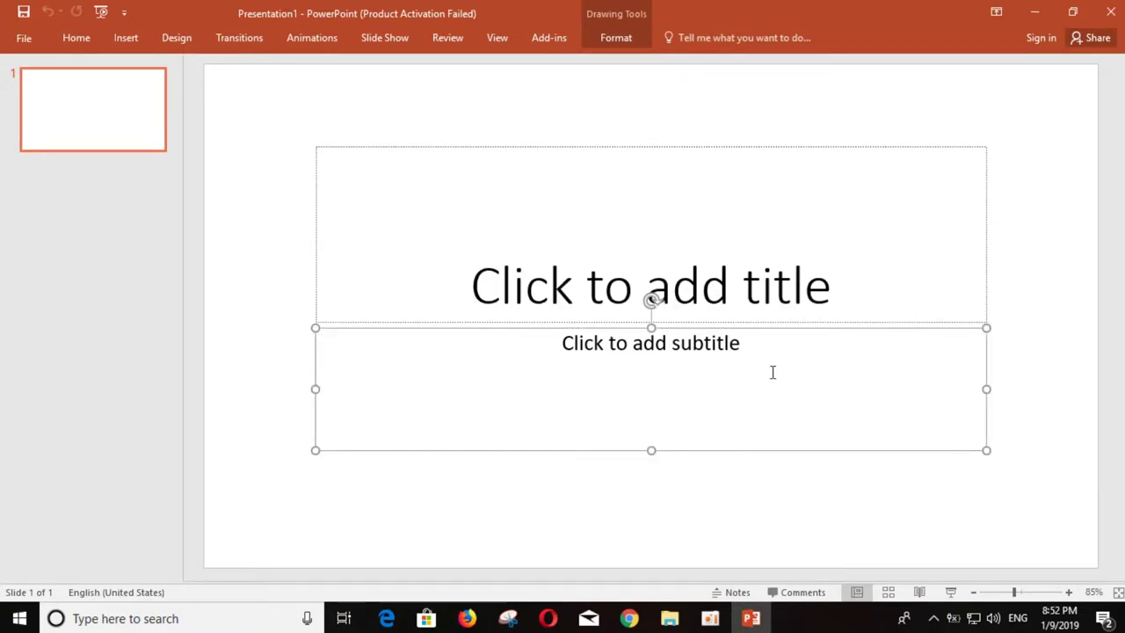
pyautogui.press('Delete')
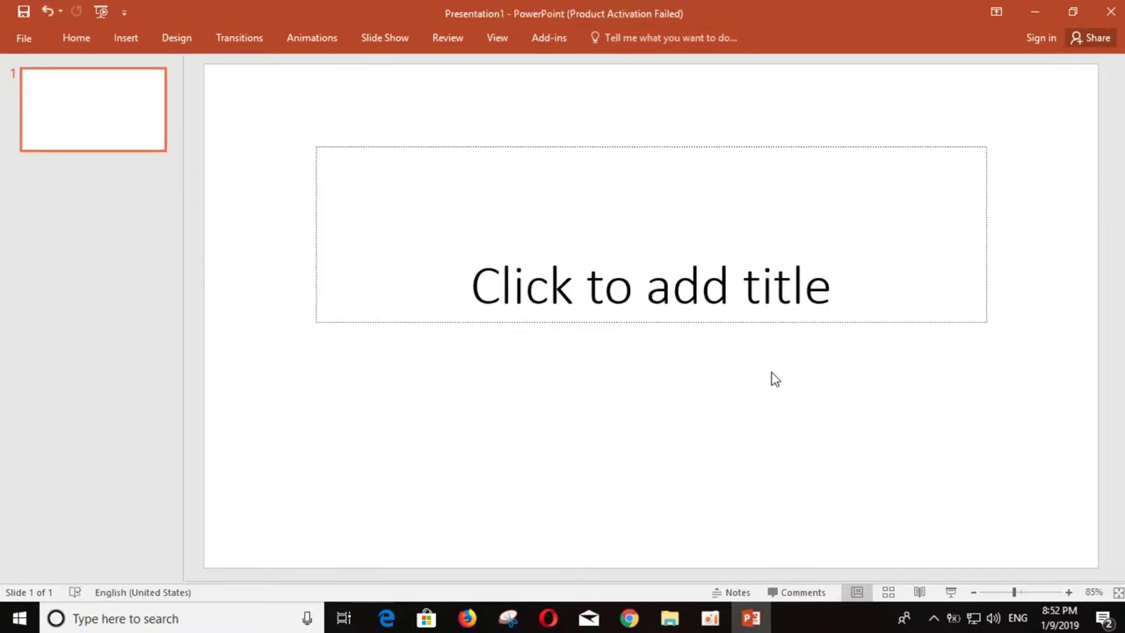
pyautogui.click(656, 259)
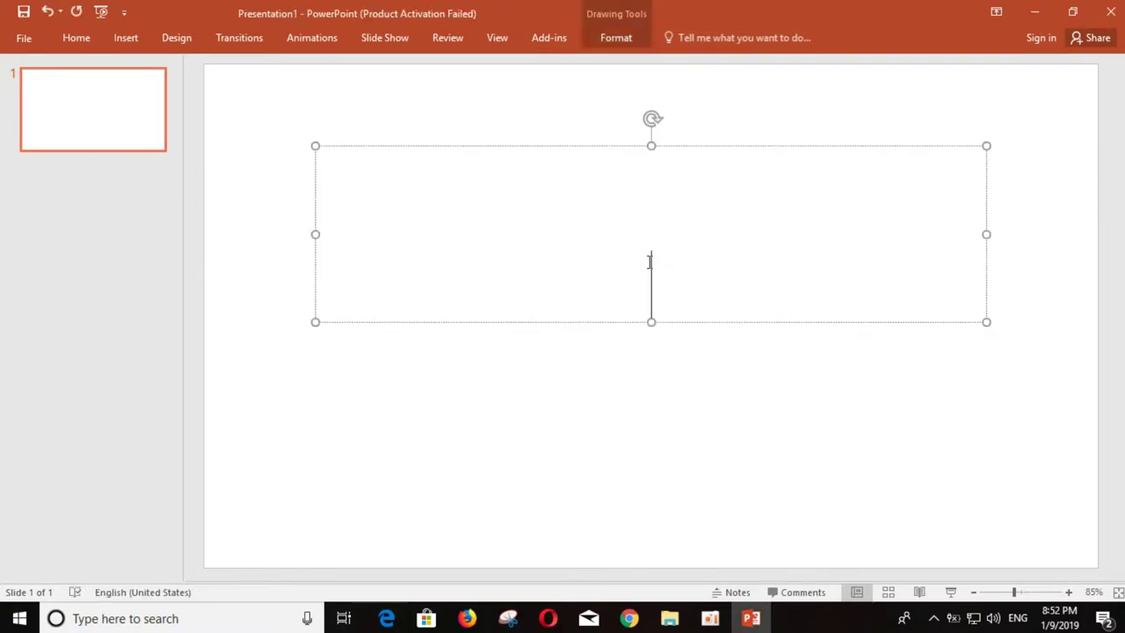
pyautogui.write('jjhhgghhgjhhhhhh')
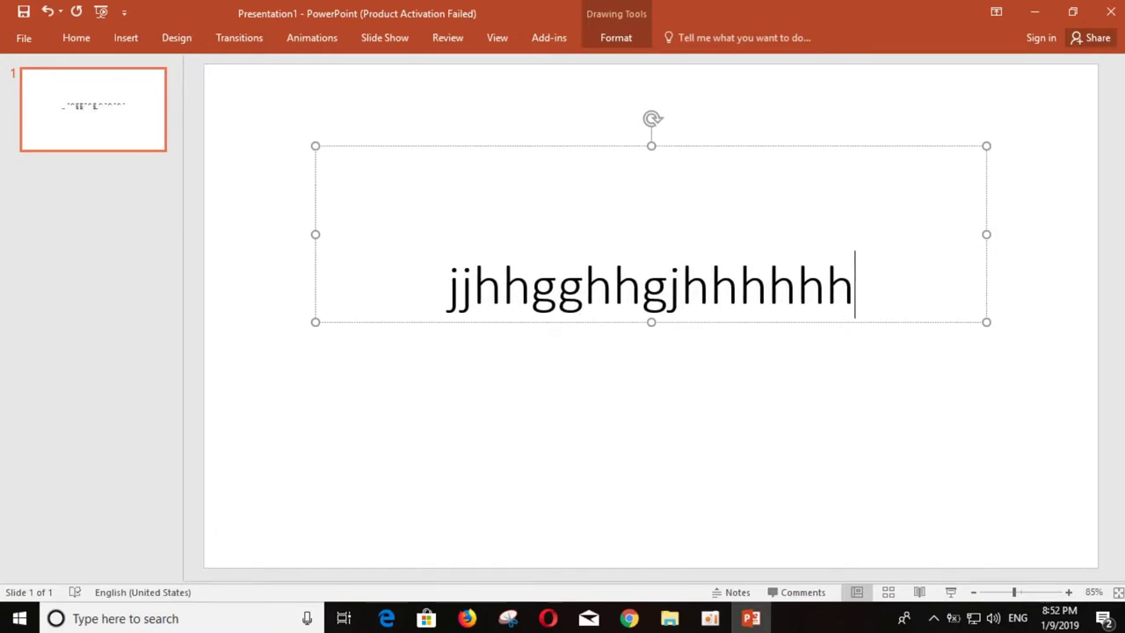
pyautogui.press('BackSpace')
pyautogui.press('BackSpace')
pyautogui.press('BackSpace')
pyautogui.press('BackSpace')
pyautogui.press('BackSpace')
pyautogui.press('BackSpace')
pyautogui.press('BackSpace')
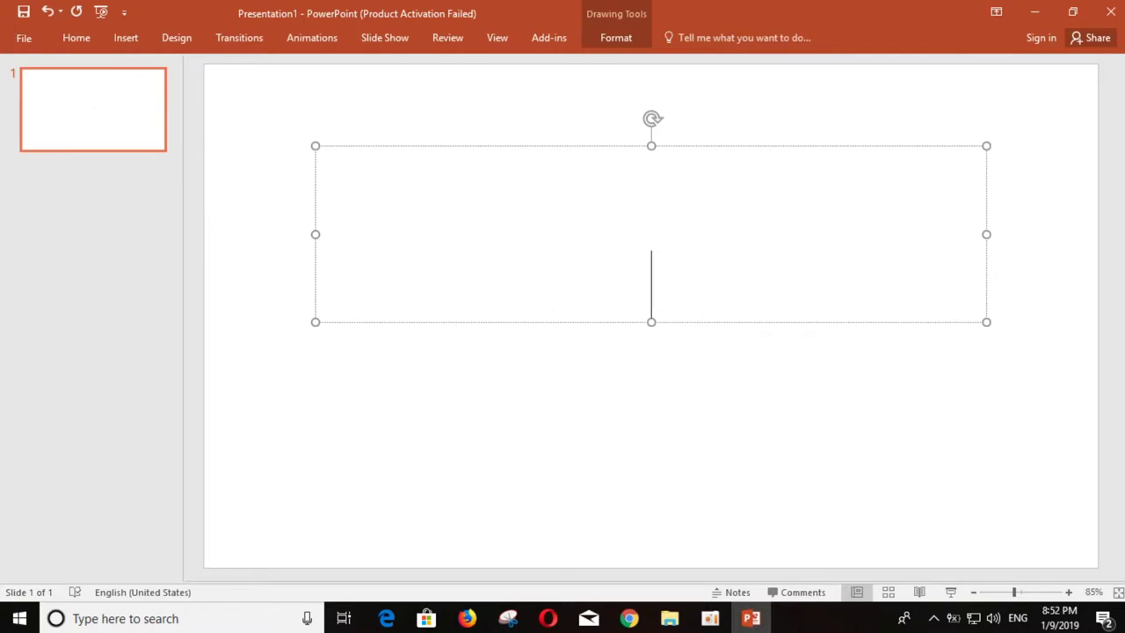
pyautogui.write('khmer')
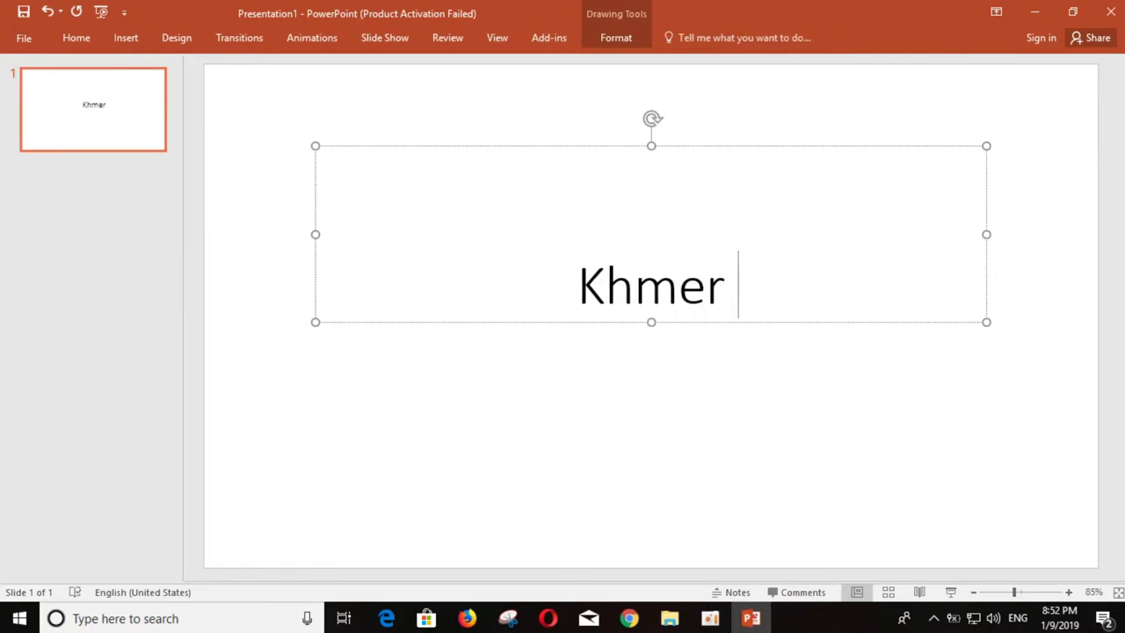
pyautogui.write(' ong')
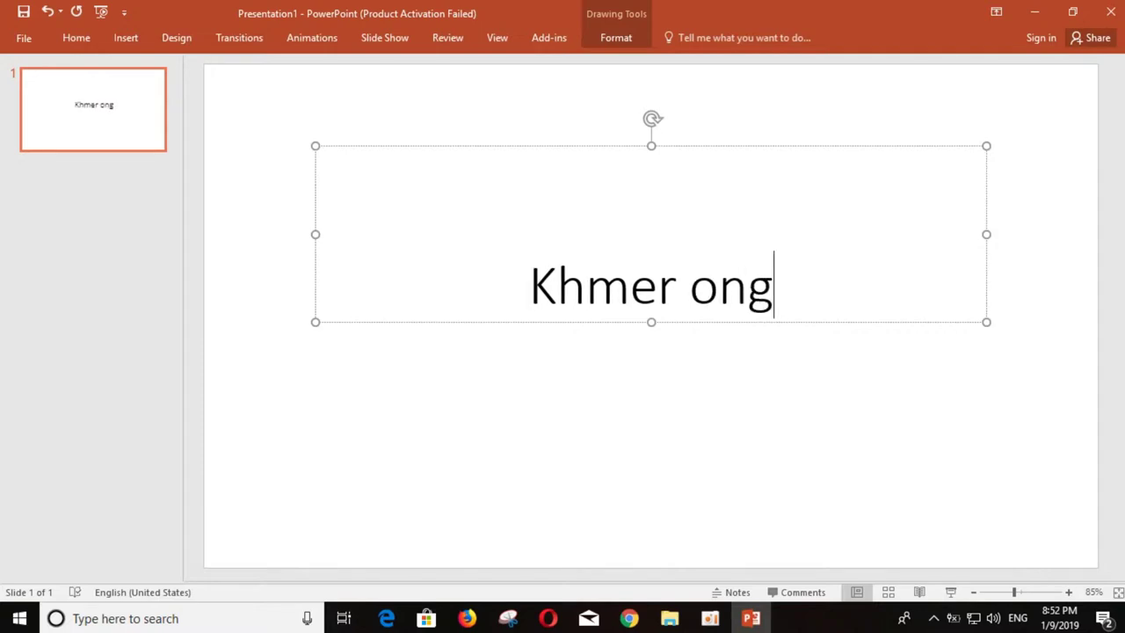
pyautogui.press('BackSpace')
pyautogui.press('BackSpace')
pyautogui.press('BackSpace')
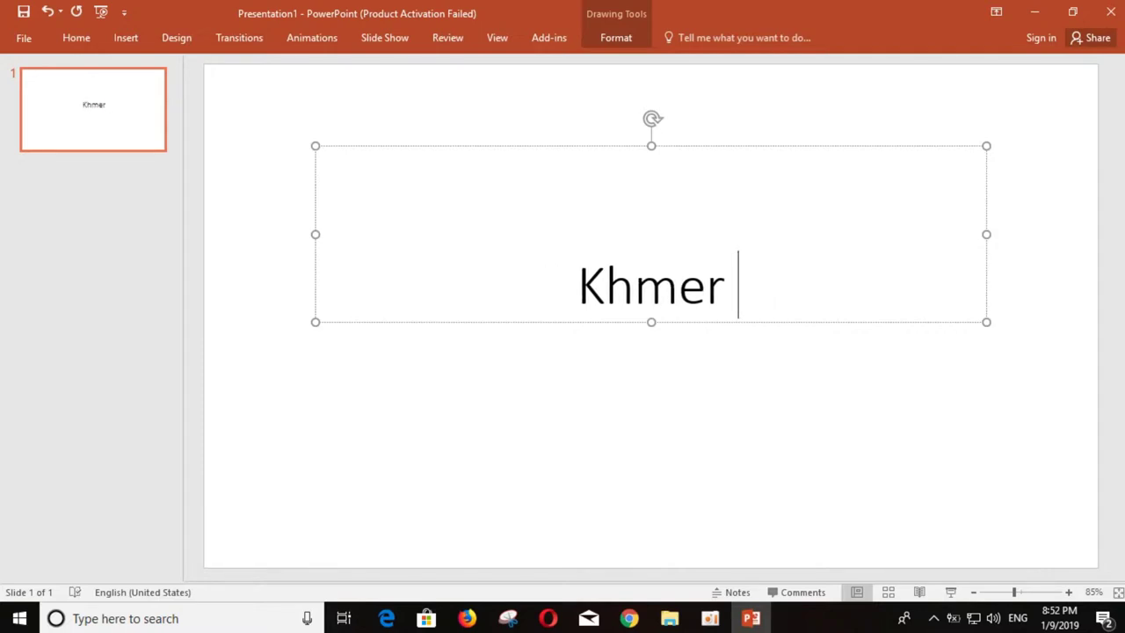
pyautogui.write('so')
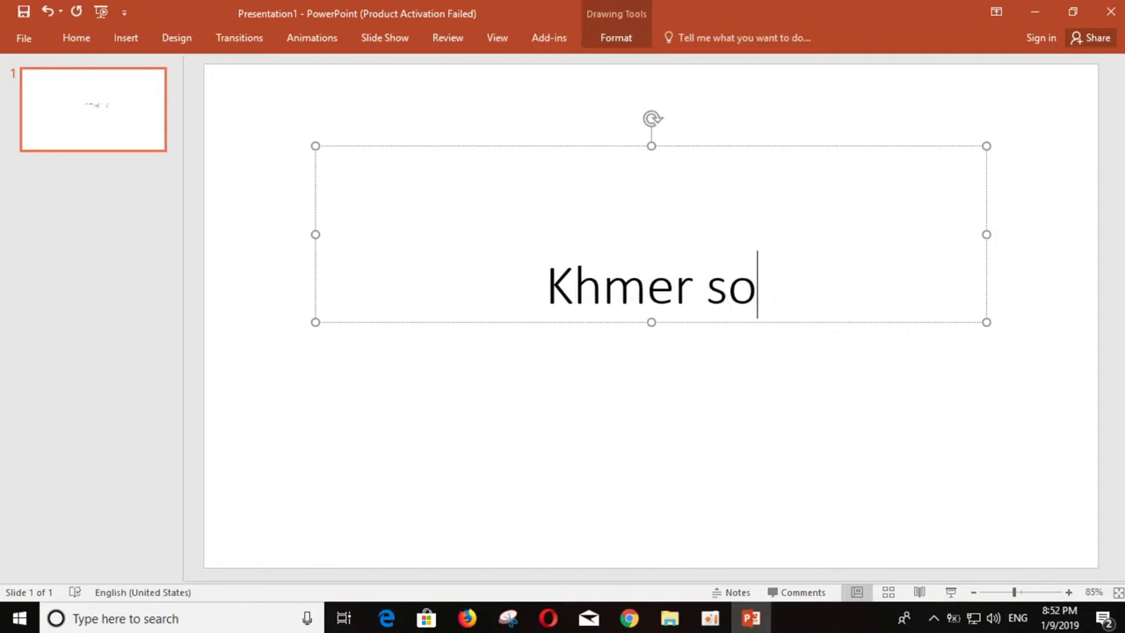
pyautogui.write('ng ')
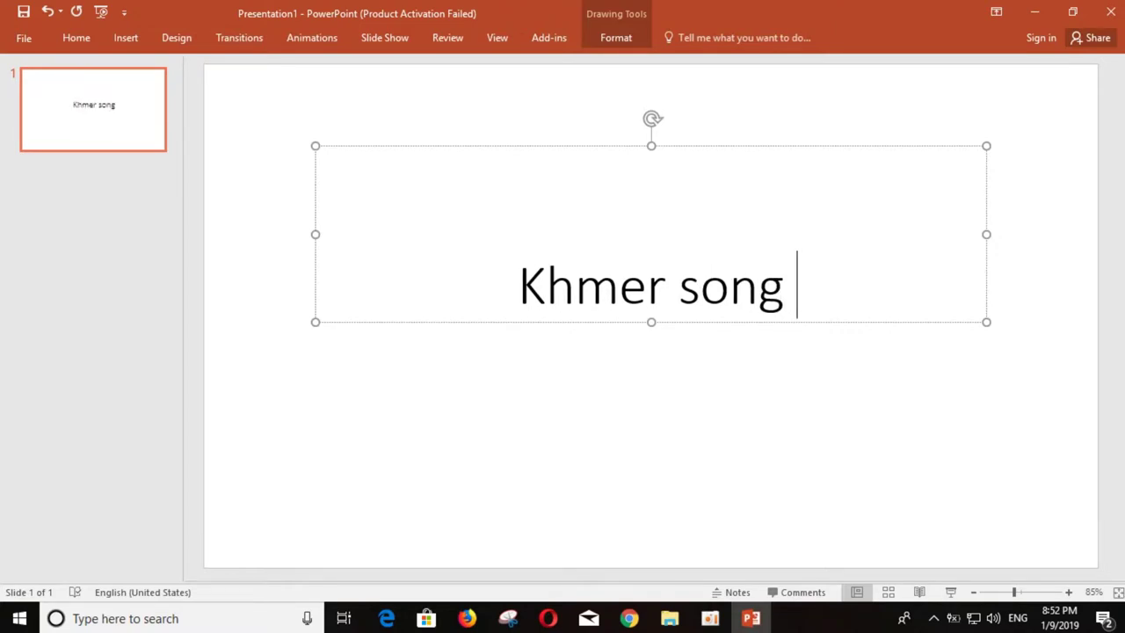
pyautogui.write('2019')
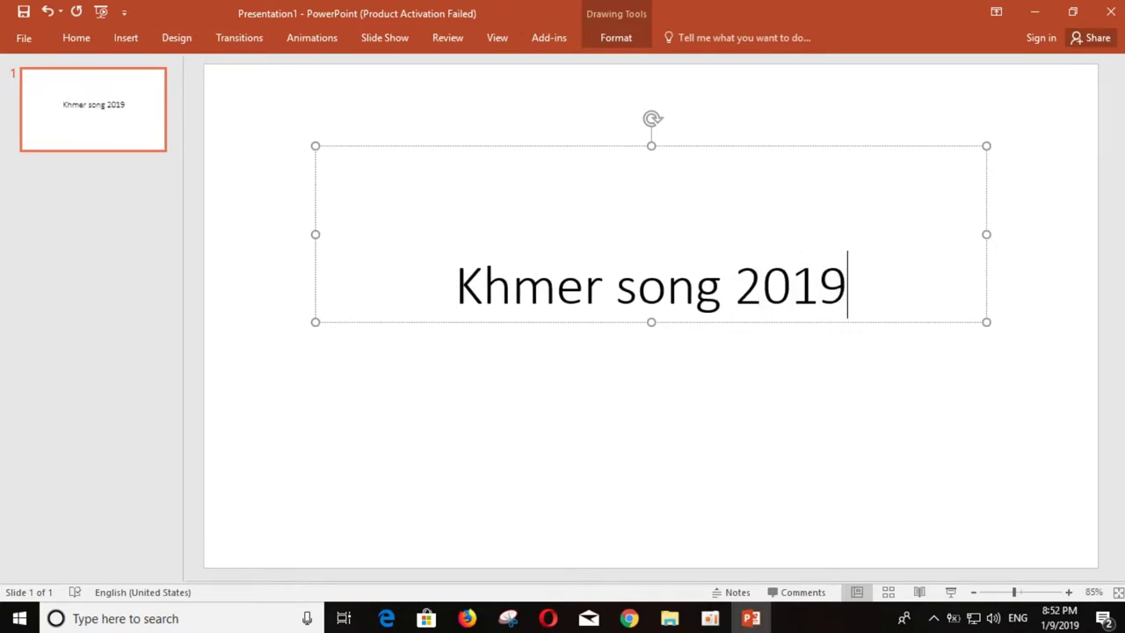
pyautogui.press('BackSpace')
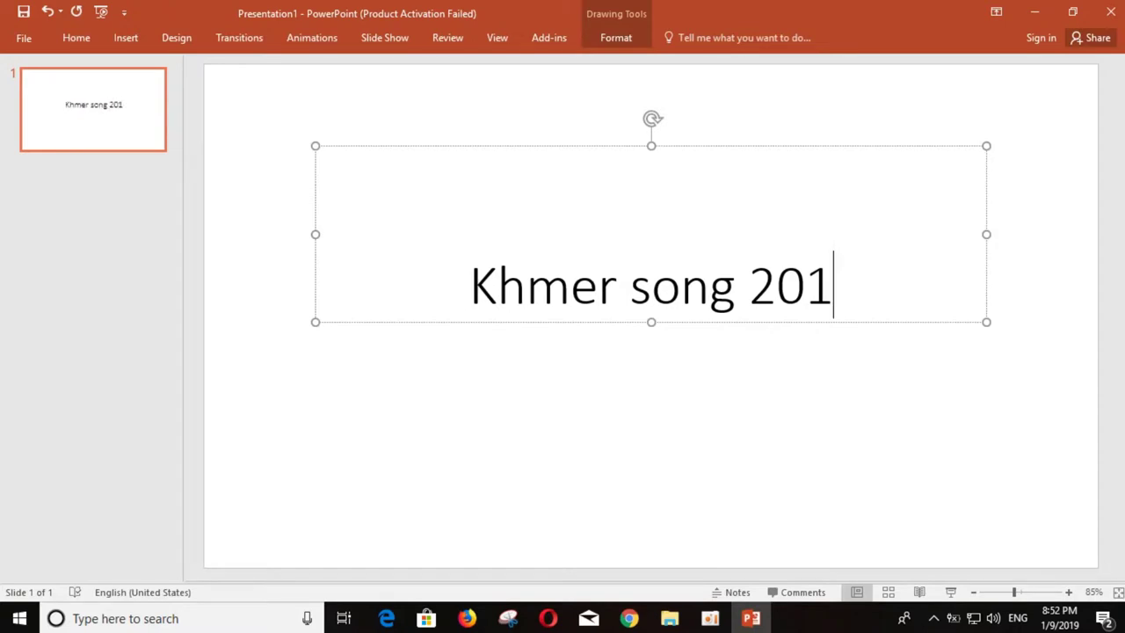
pyautogui.write('8')
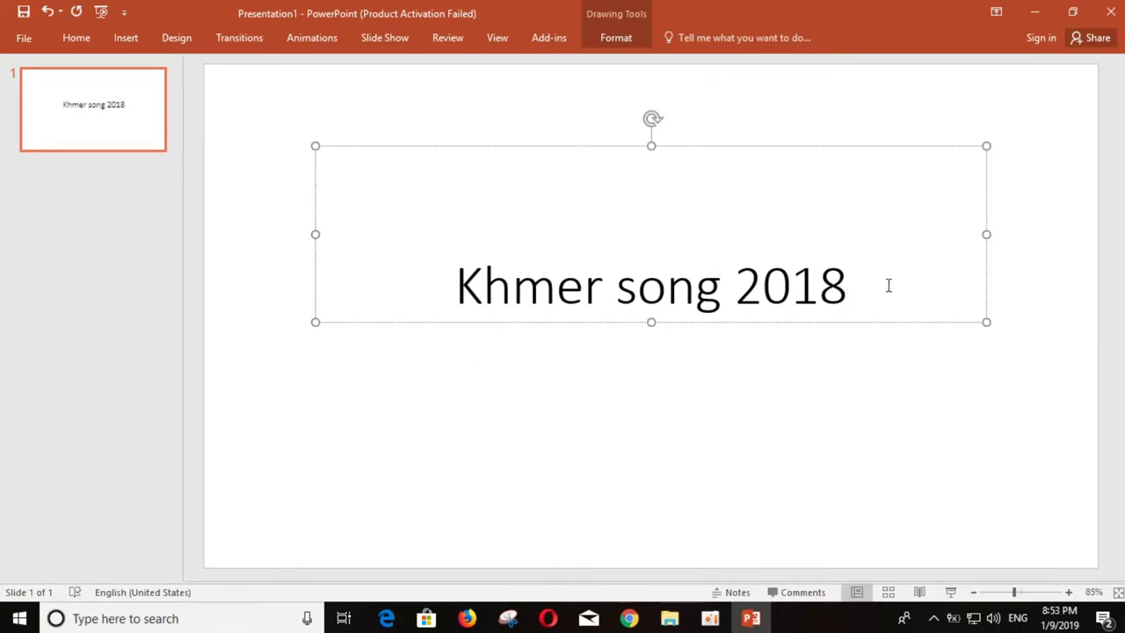
pyautogui.click(641, 377)
# Set the 'Khmer song 2018' title text to font size 80
pyautogui.click(603, 290)
pyautogui.click(182, 40)
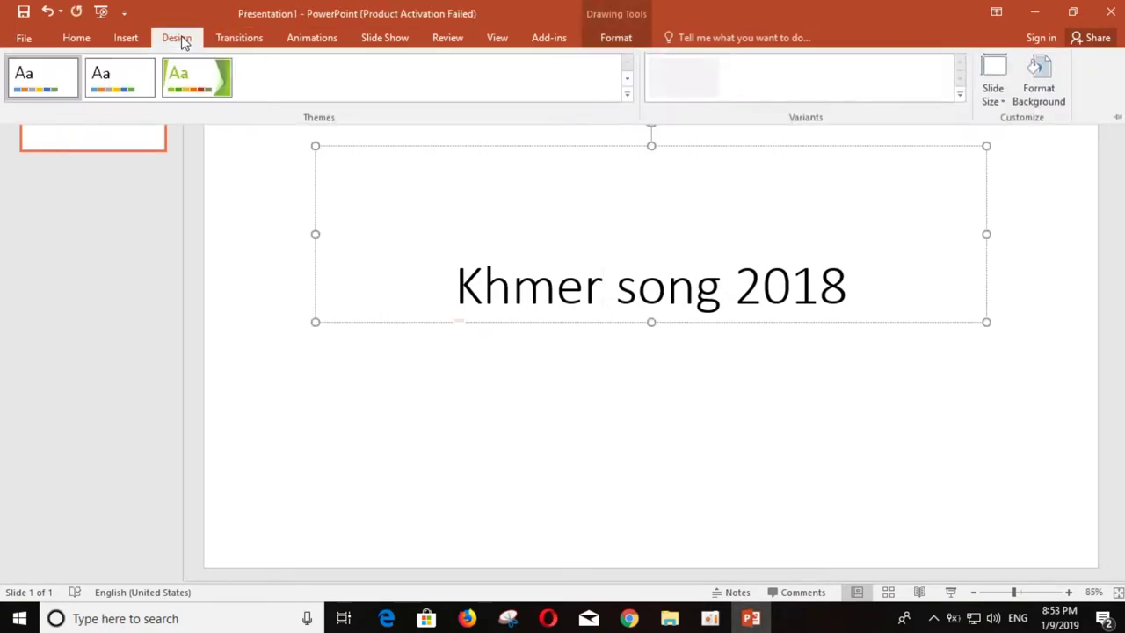
pyautogui.click(76, 40)
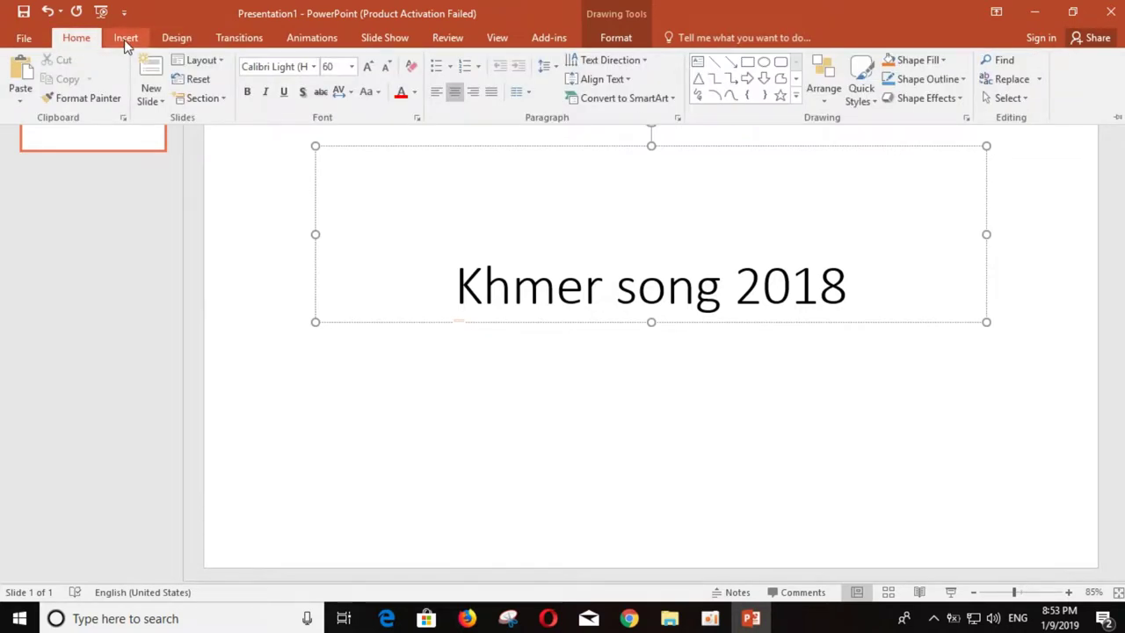
pyautogui.click(463, 285)
pyautogui.moveTo(455, 285); pyautogui.dragTo(876, 284)
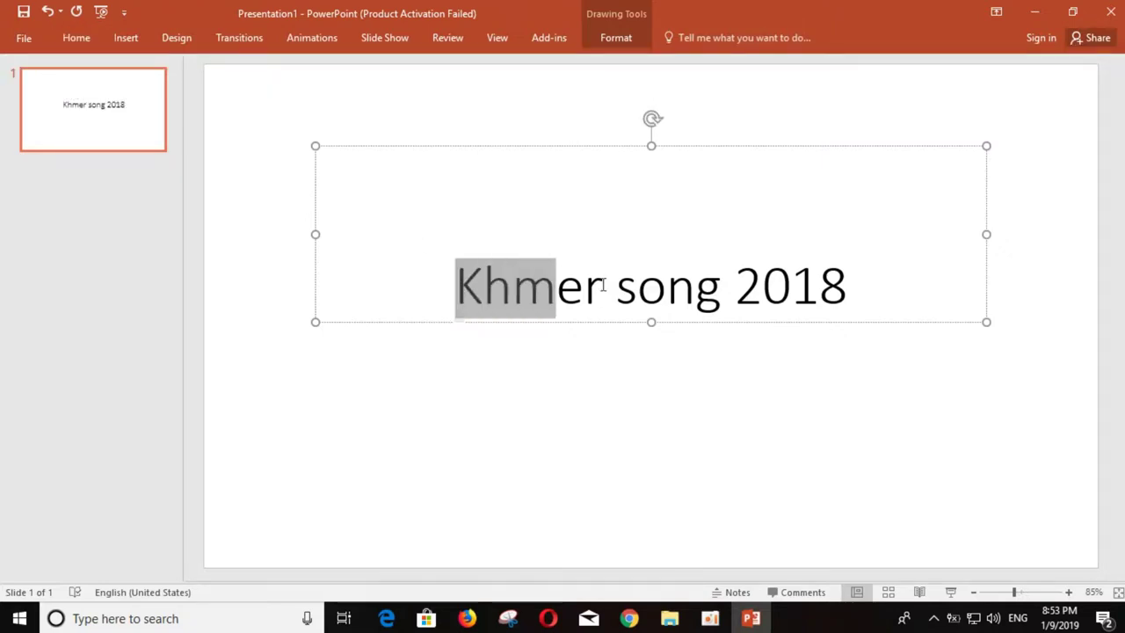
pyautogui.click(74, 39)
pyautogui.click(352, 66)
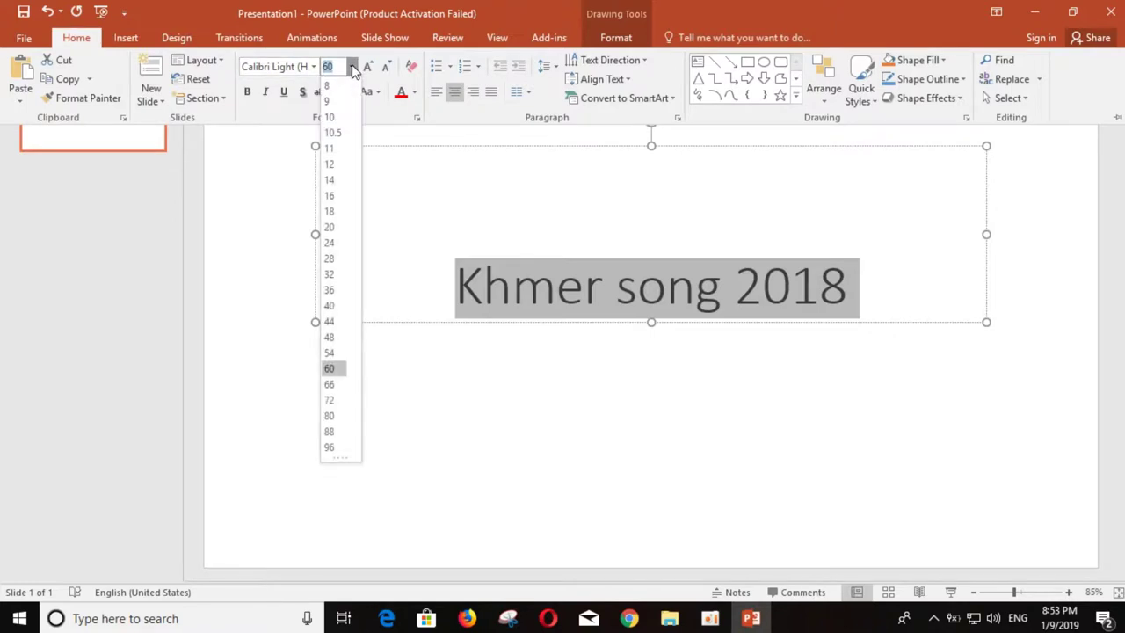
pyautogui.click(329, 416)
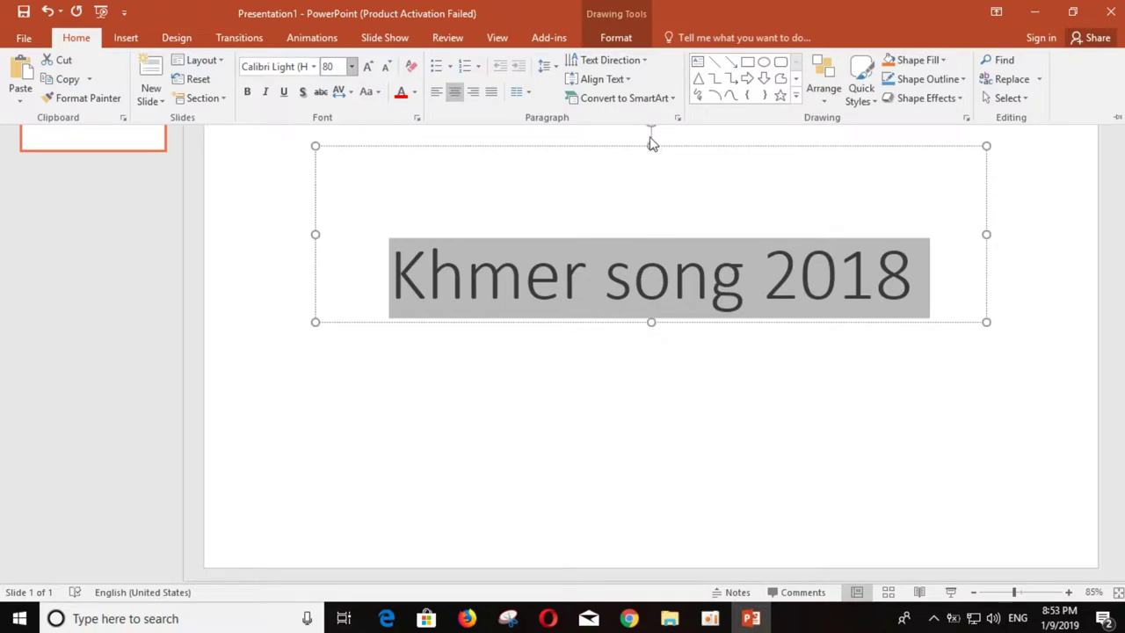
pyautogui.hotkey('ctrl', 'F1')
# Make the title box taller, nudge it up and left, and reselect the title text
pyautogui.click(641, 316)
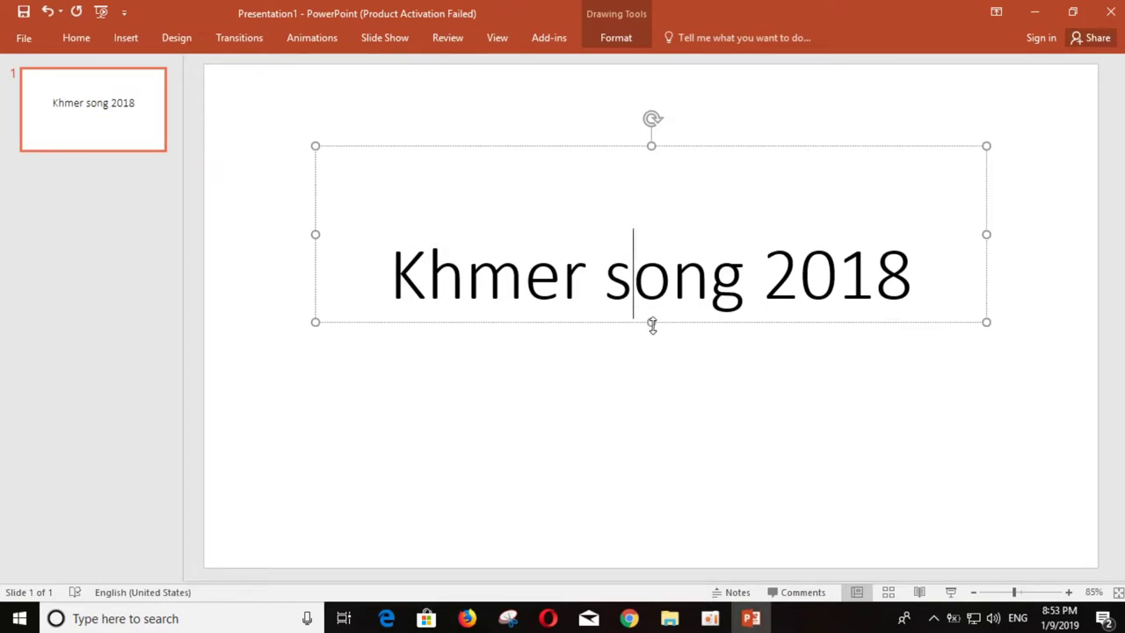
pyautogui.moveTo(652, 324); pyautogui.dragTo(652, 366)
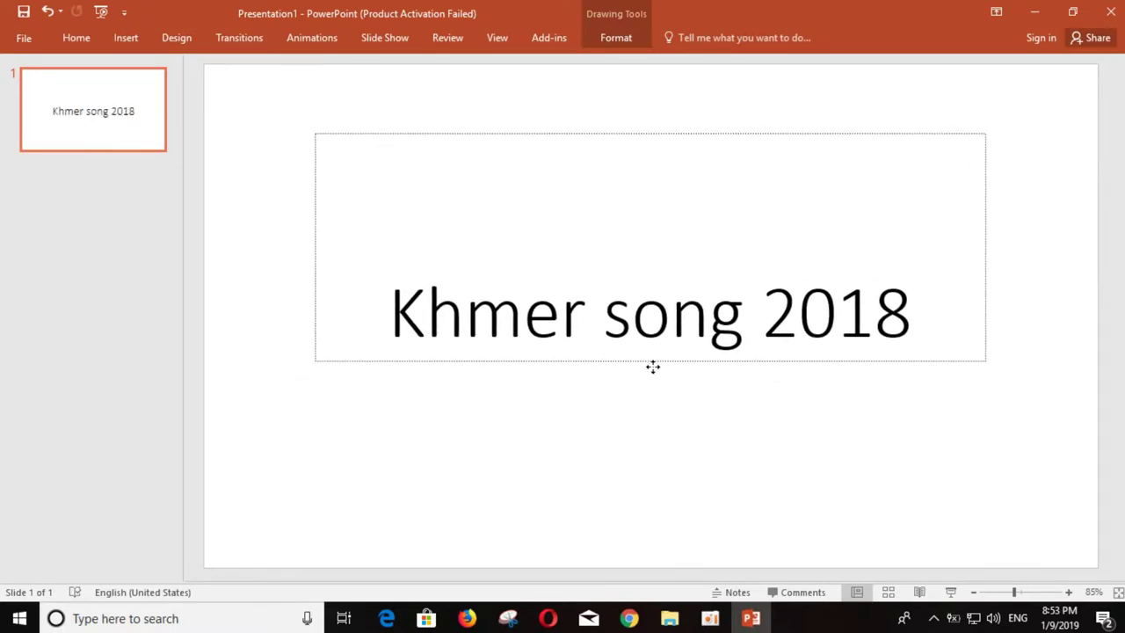
pyautogui.moveTo(652, 366); pyautogui.dragTo(633, 346)
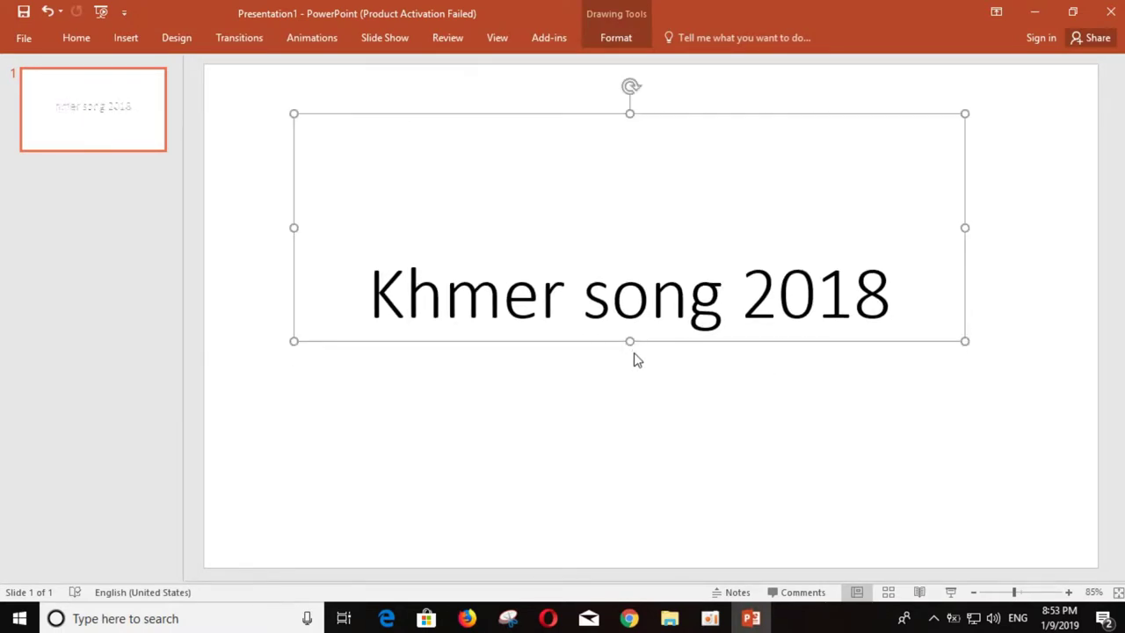
pyautogui.click(633, 419)
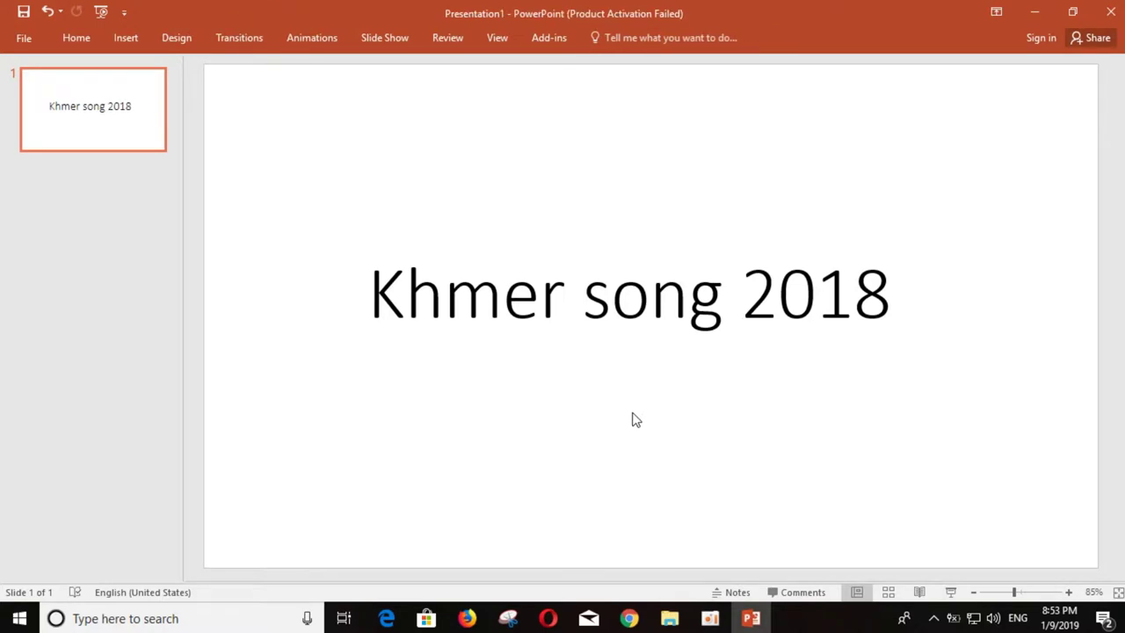
pyautogui.click(586, 295)
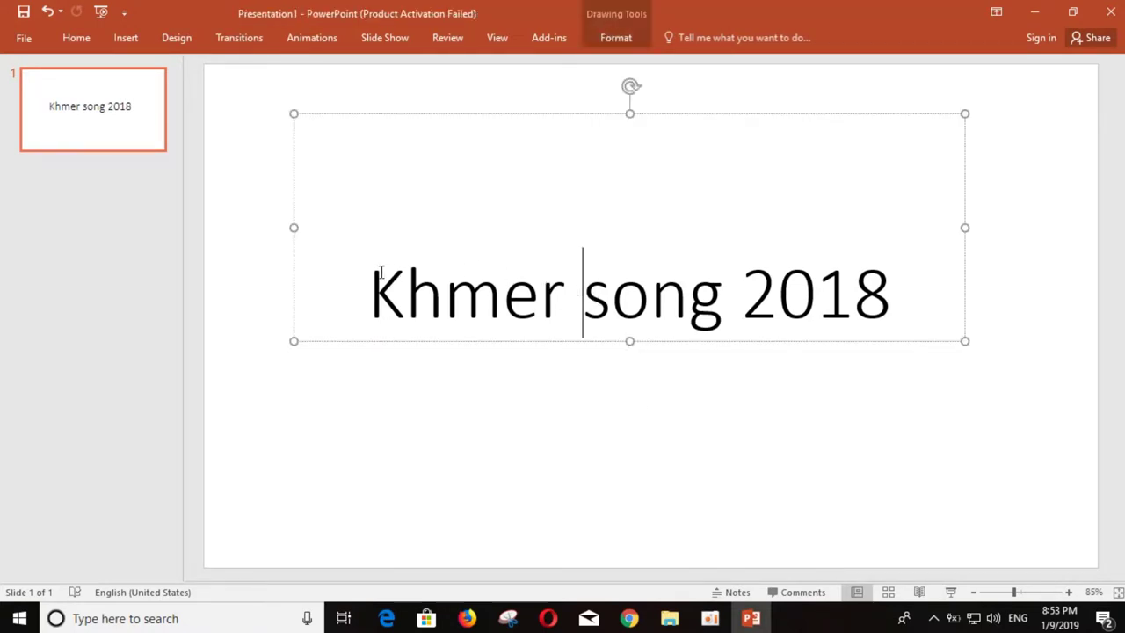
pyautogui.moveTo(369, 273); pyautogui.dragTo(892, 294)
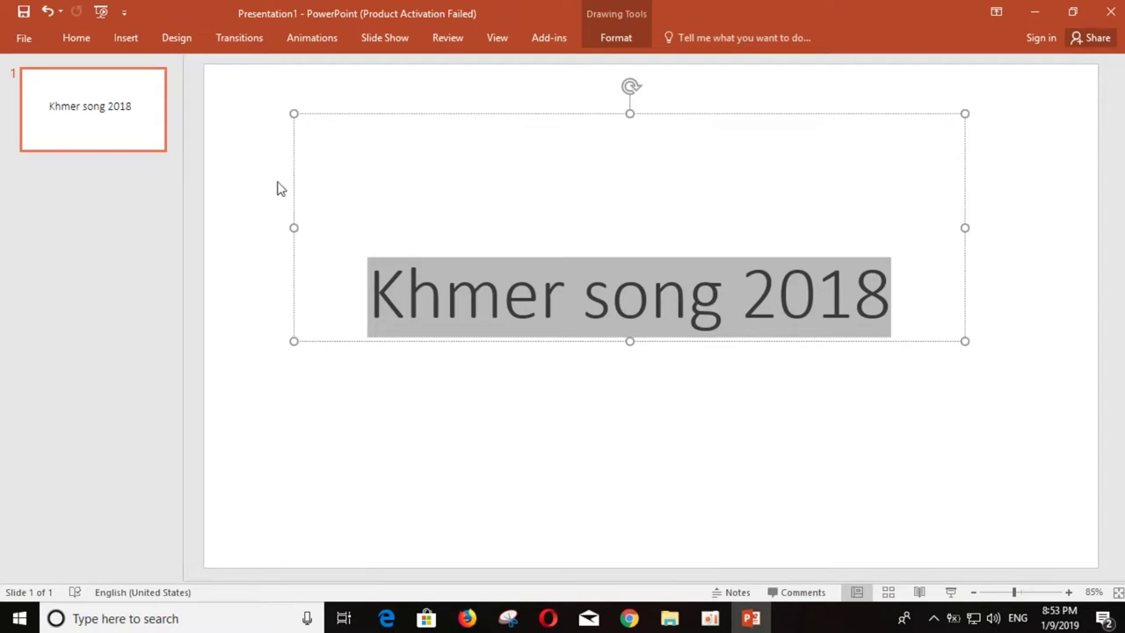
# Change the title font to AcmeFont
pyautogui.click(84, 37)
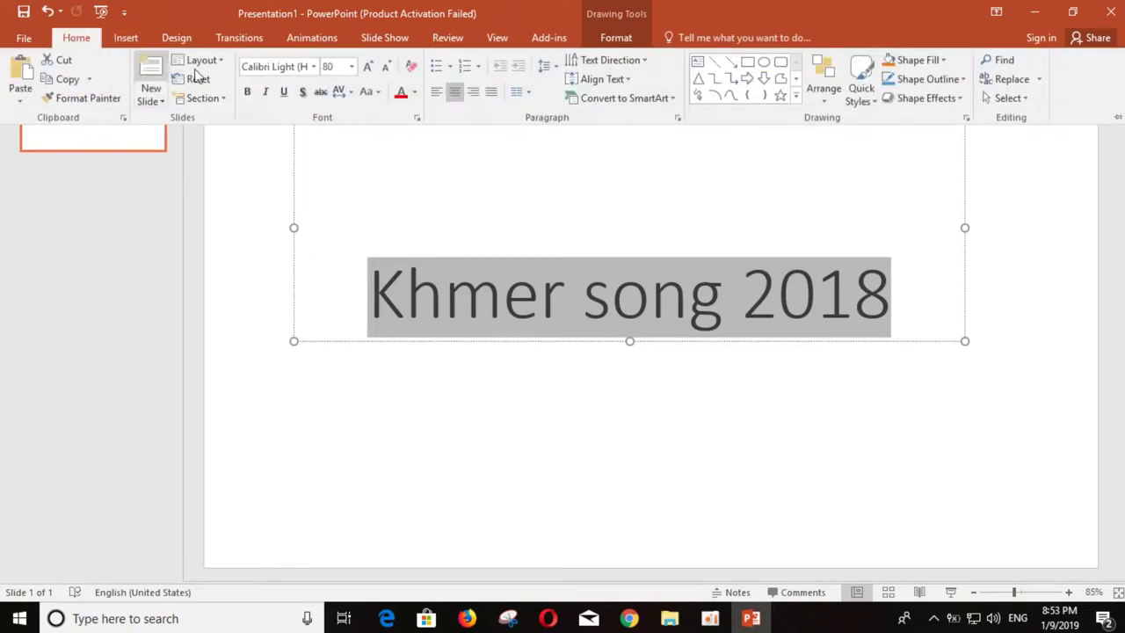
pyautogui.click(313, 66)
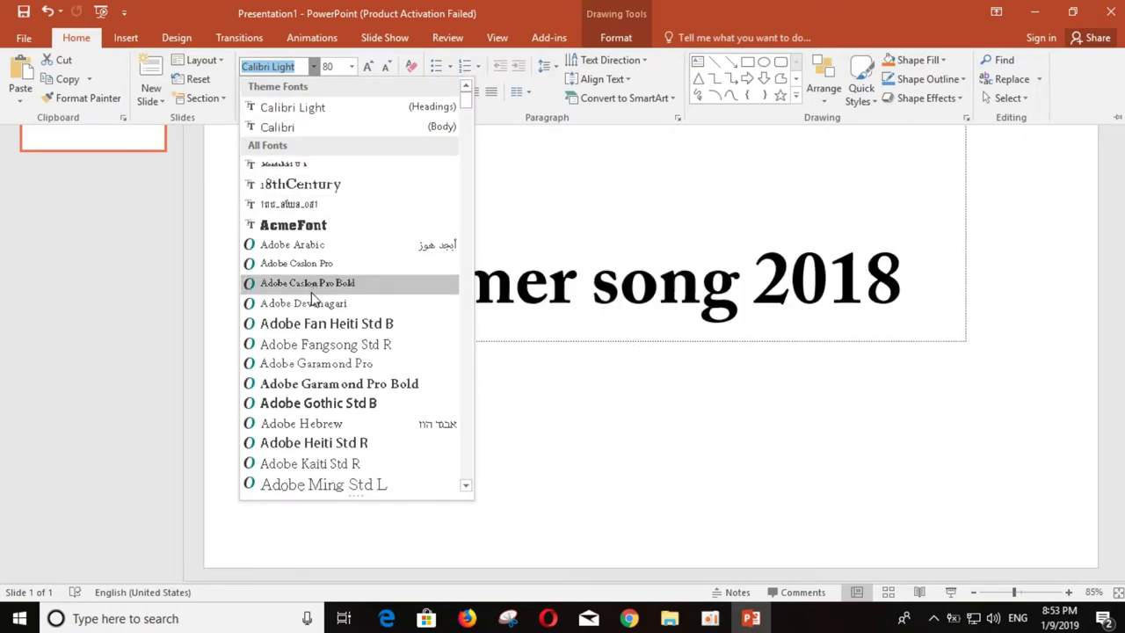
pyautogui.click(308, 228)
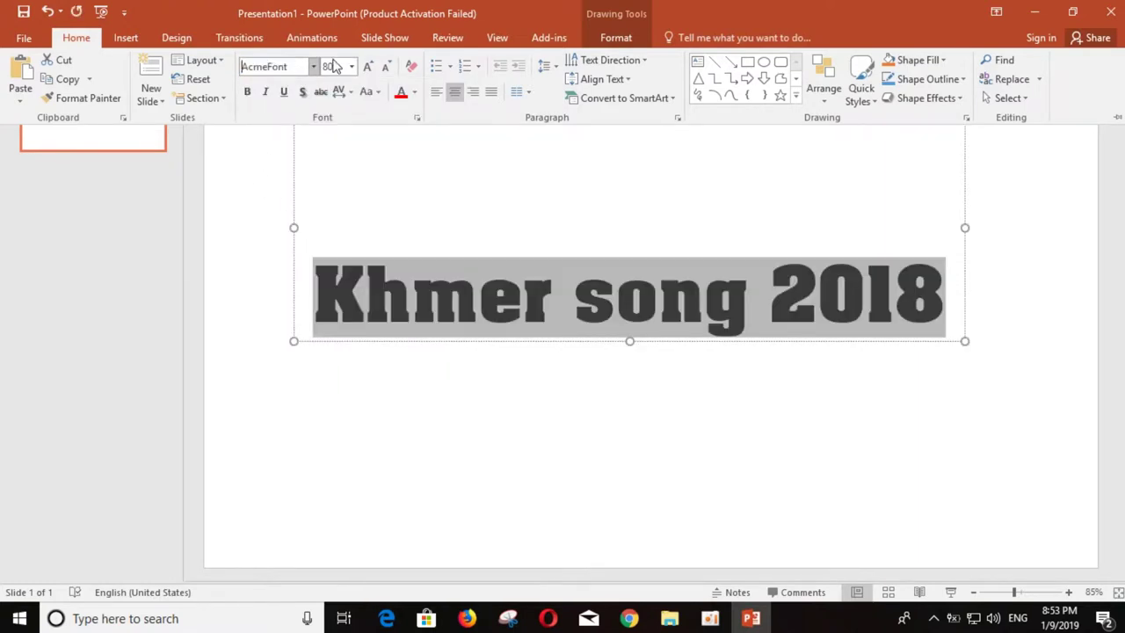
# Browse the Design and Insert ribbon options
pyautogui.click(176, 37)
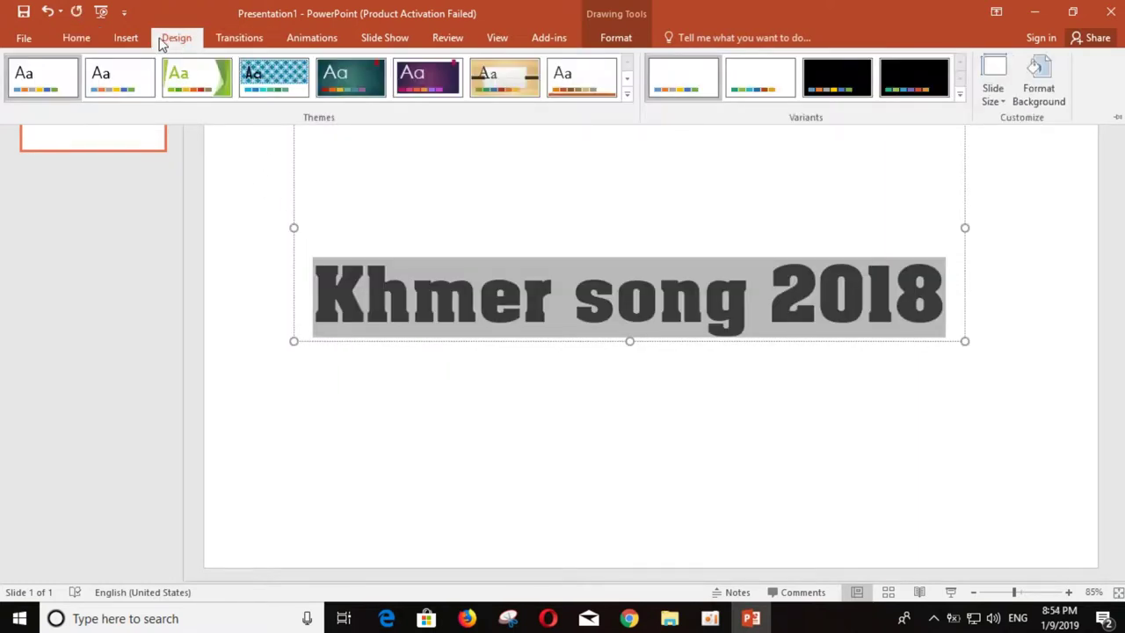
pyautogui.click(127, 38)
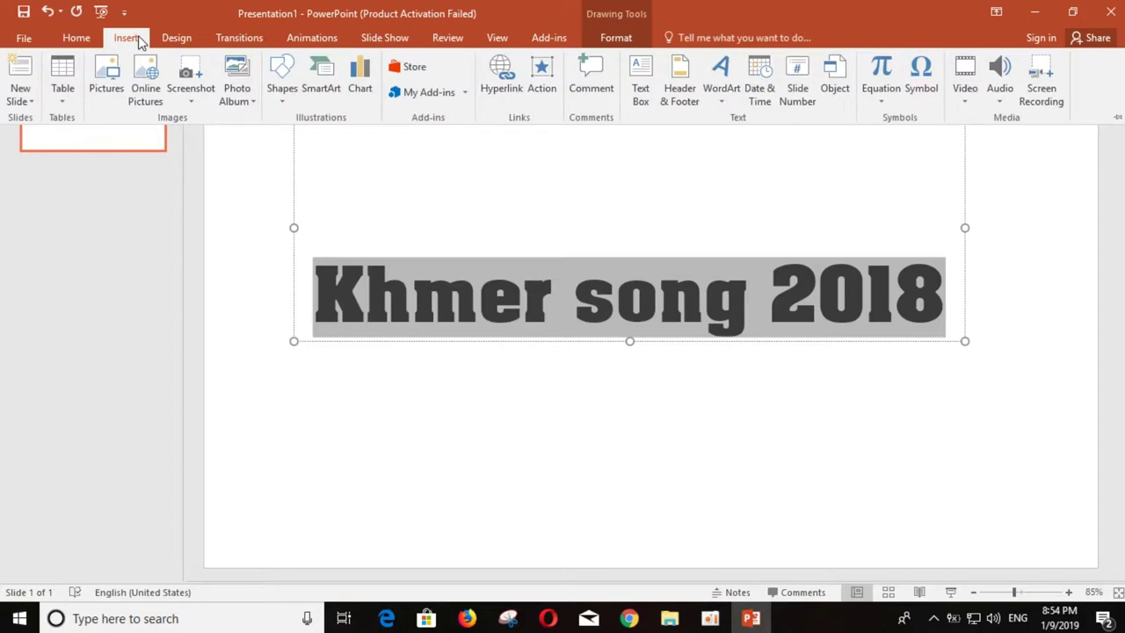
pyautogui.click(75, 40)
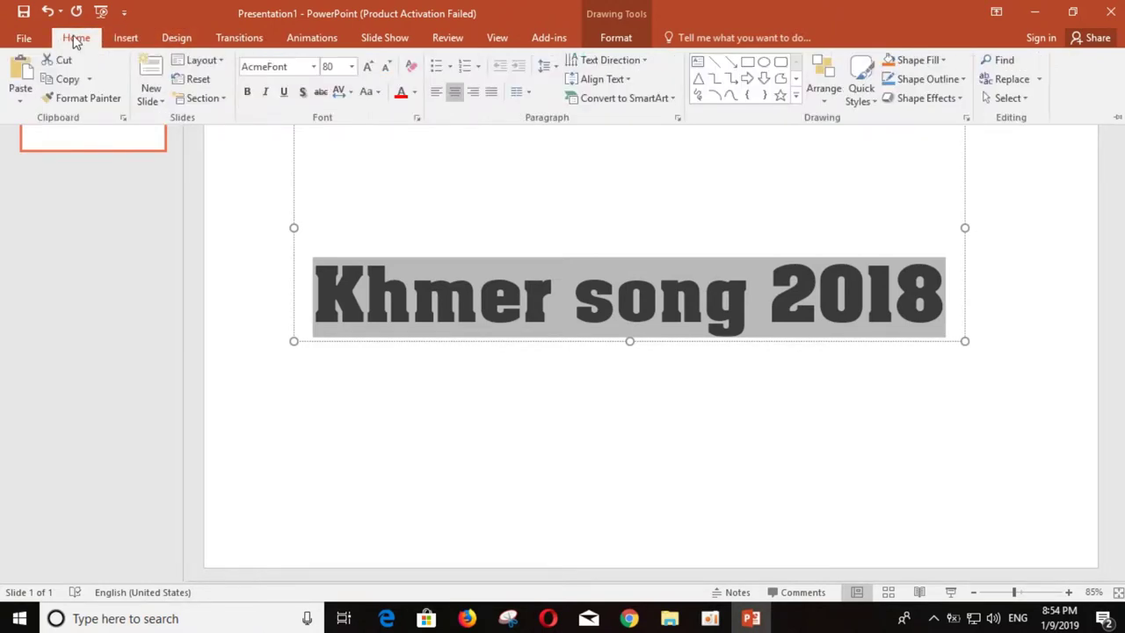
pyautogui.click(179, 38)
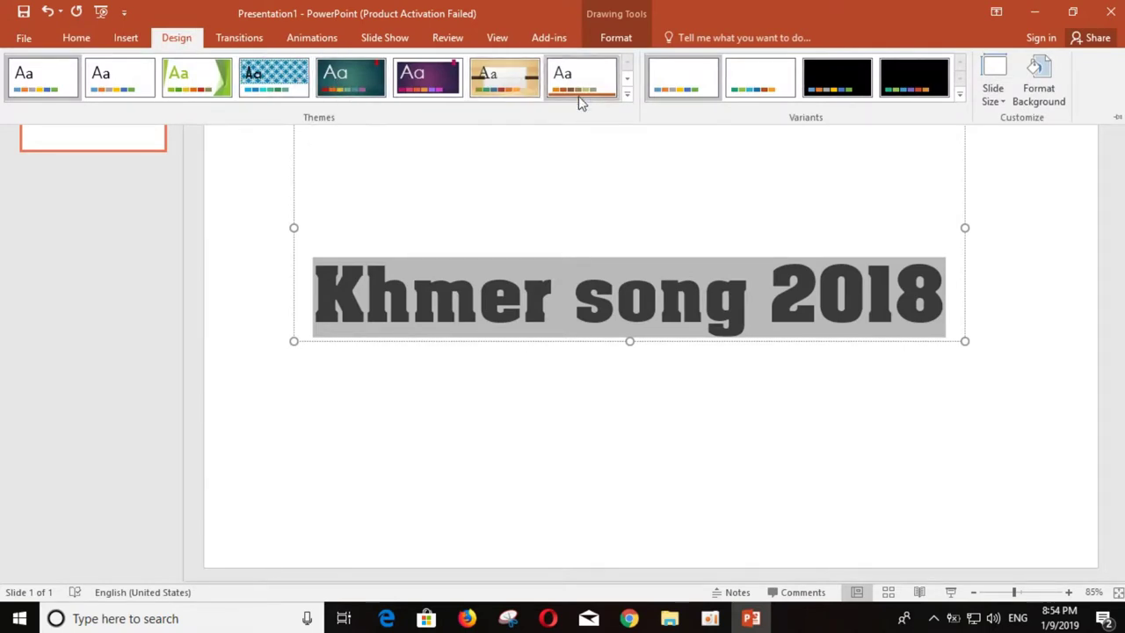
# Apply the teal striped theme from the Themes gallery and reselect the whole title
pyautogui.click(627, 97)
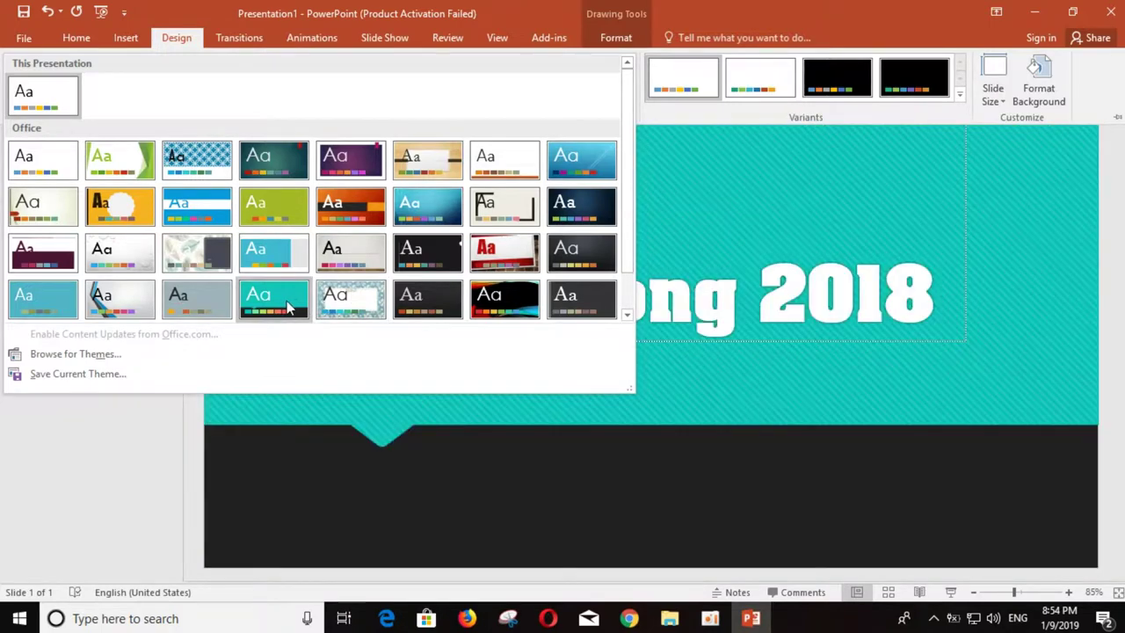
pyautogui.click(284, 301)
pyautogui.tripleClick(301, 293)
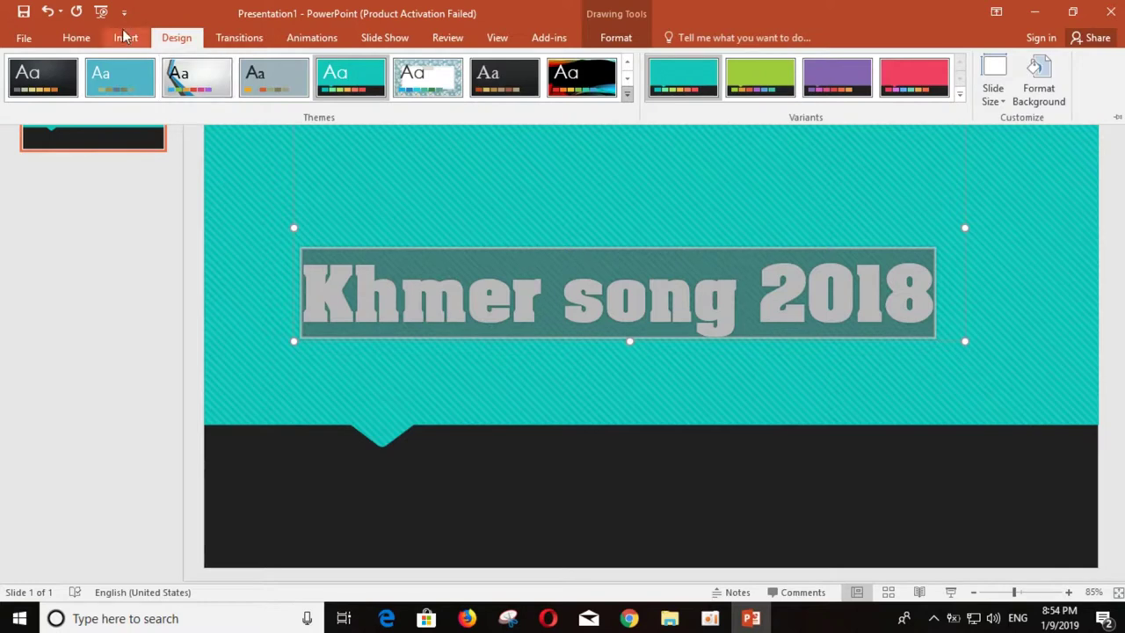
pyautogui.click(76, 38)
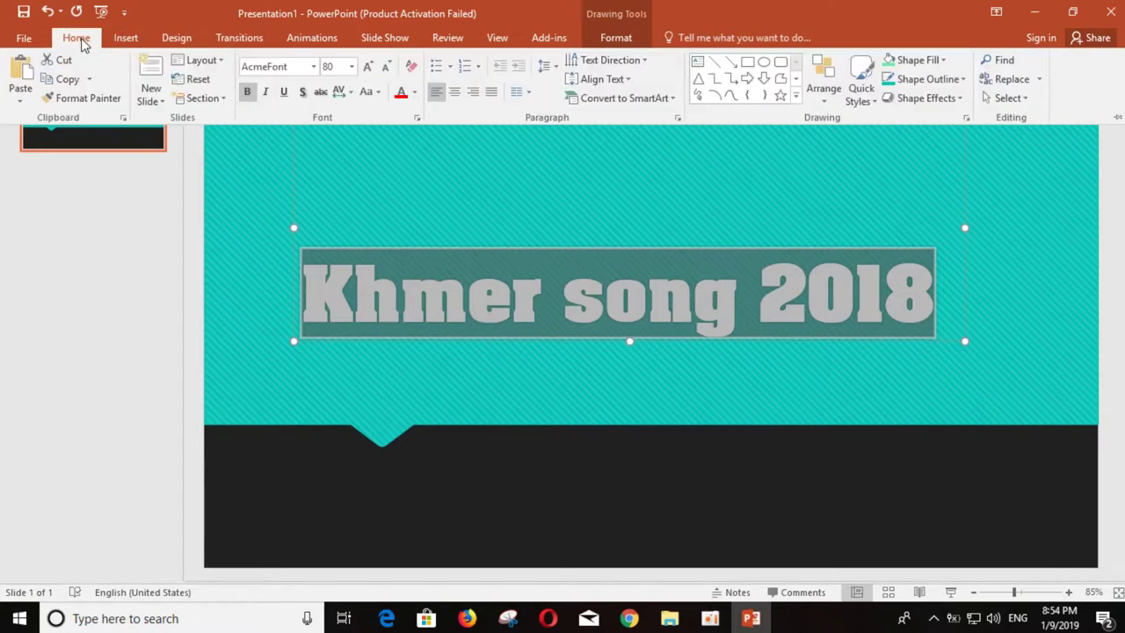
# Keep the title at 80 pt, switch to the purple theme variant, and move the title higher
pyautogui.click(351, 66)
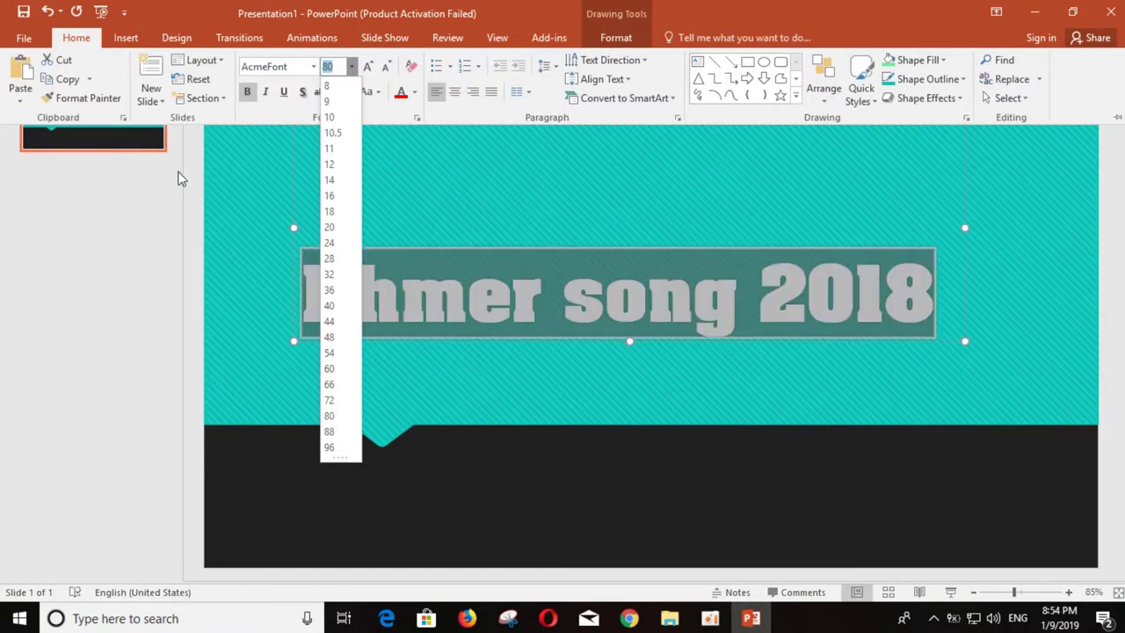
pyautogui.click(231, 161)
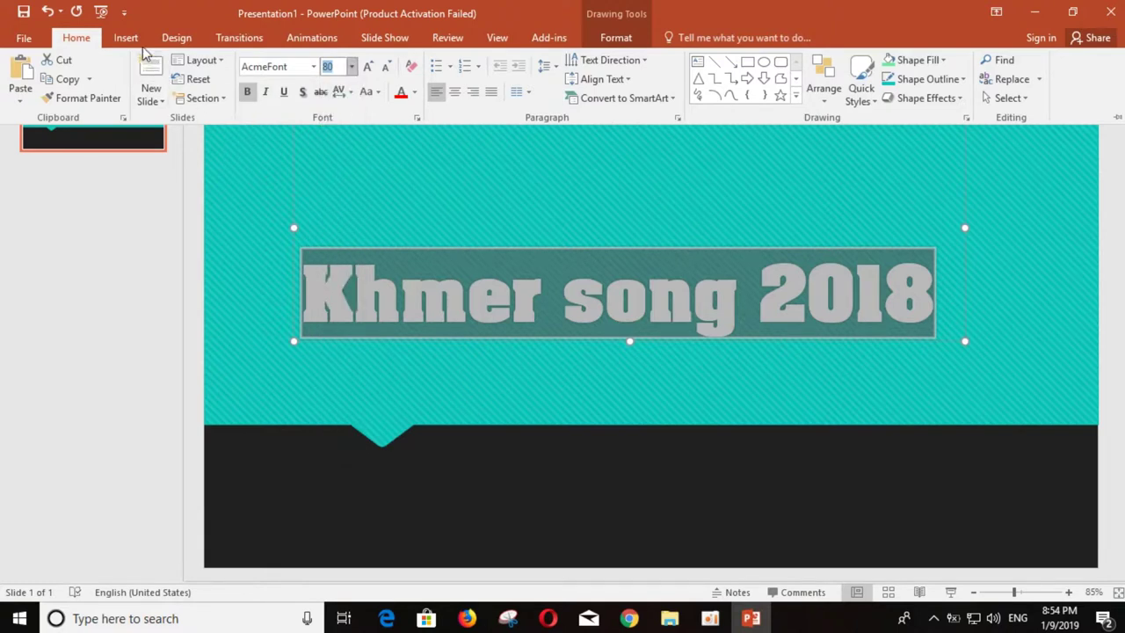
pyautogui.click(178, 38)
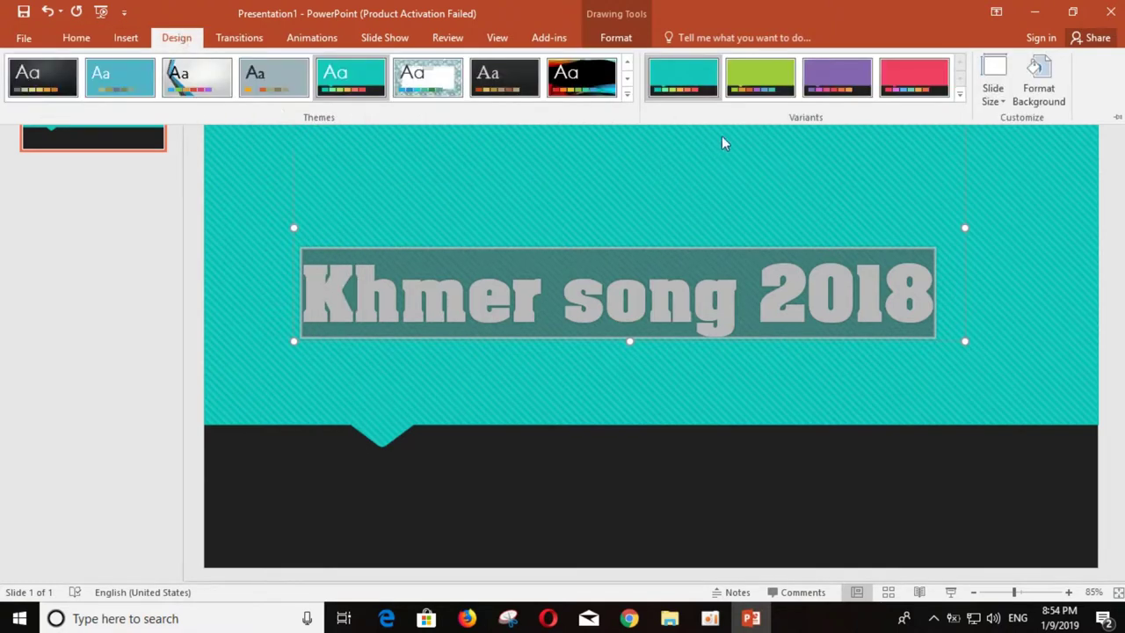
pyautogui.click(851, 82)
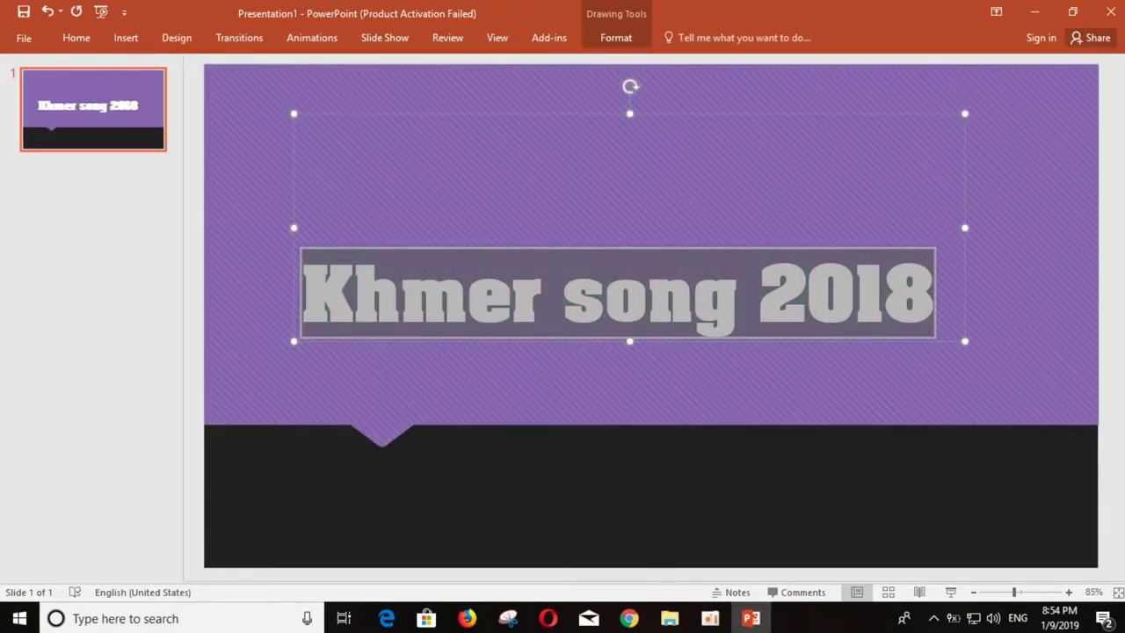
pyautogui.click(768, 205)
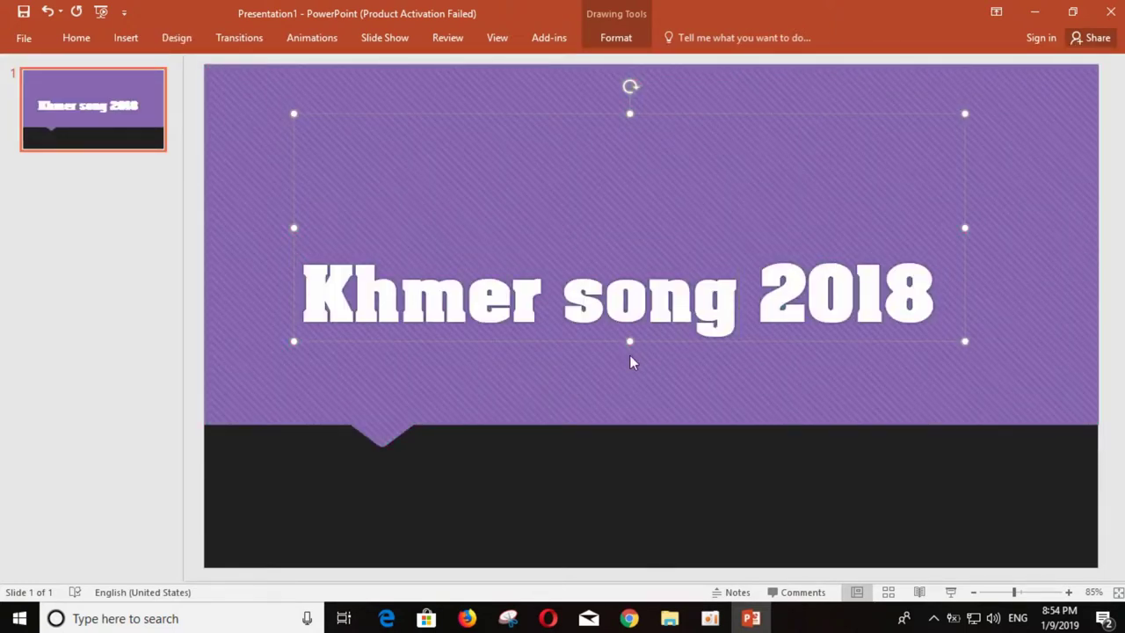
pyautogui.moveTo(629, 345)
pyautogui.mouseDown()
pyautogui.moveTo(685, 294)
pyautogui.moveTo(651, 309)
pyautogui.mouseUp()
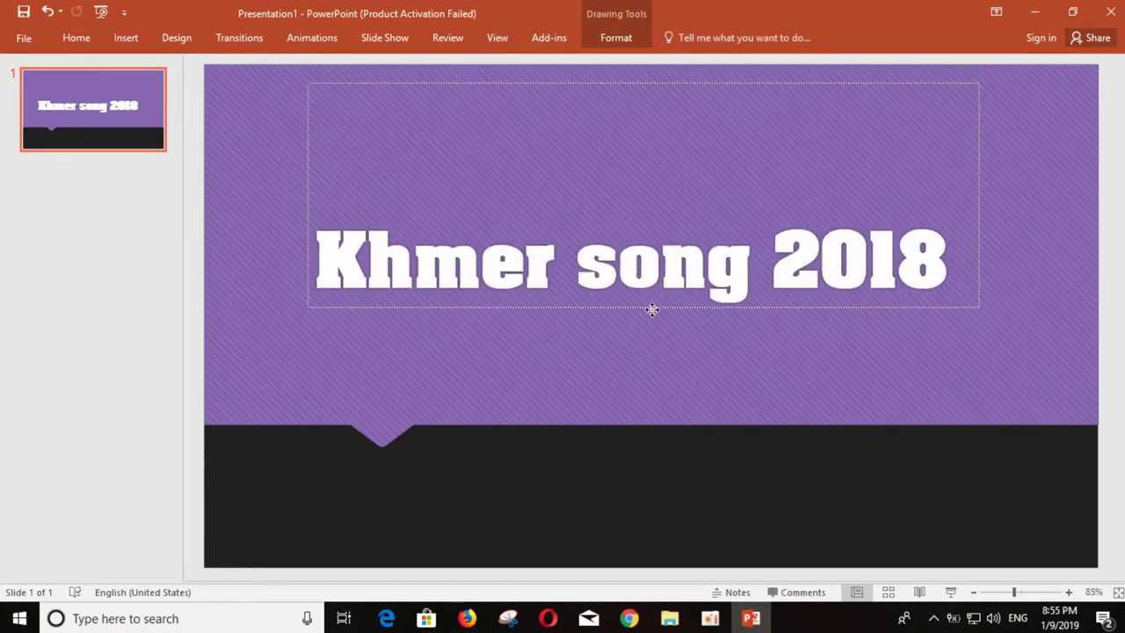
# Break the title onto a new line after 'Khmer' and shift the title box right
pyautogui.moveTo(651, 310); pyautogui.dragTo(657, 307)
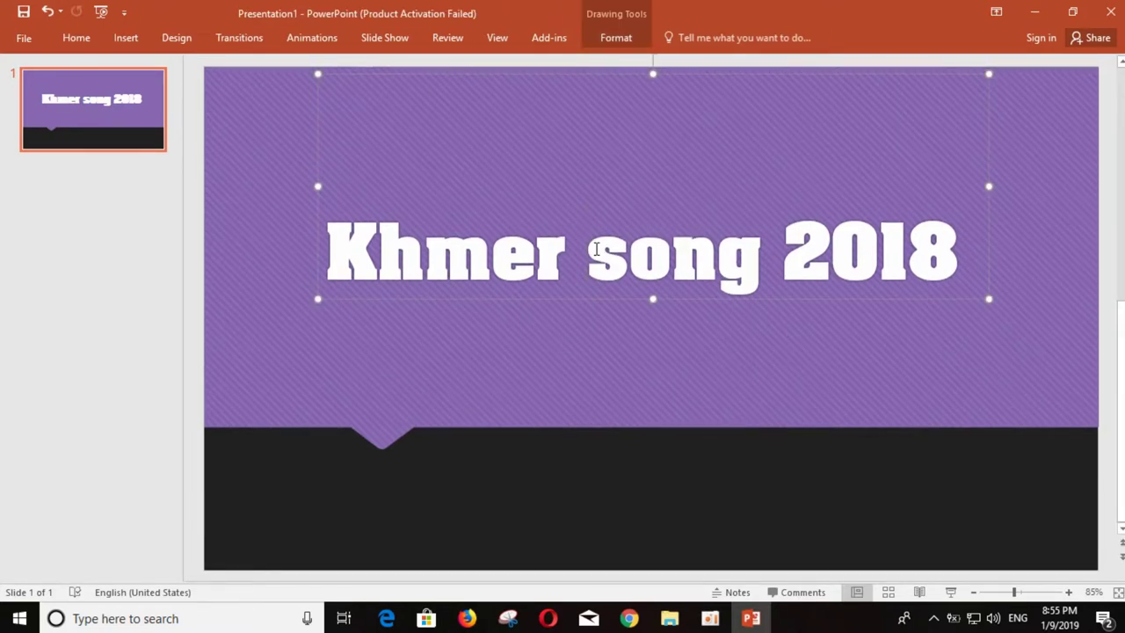
pyautogui.click(594, 250)
pyautogui.press('Return')
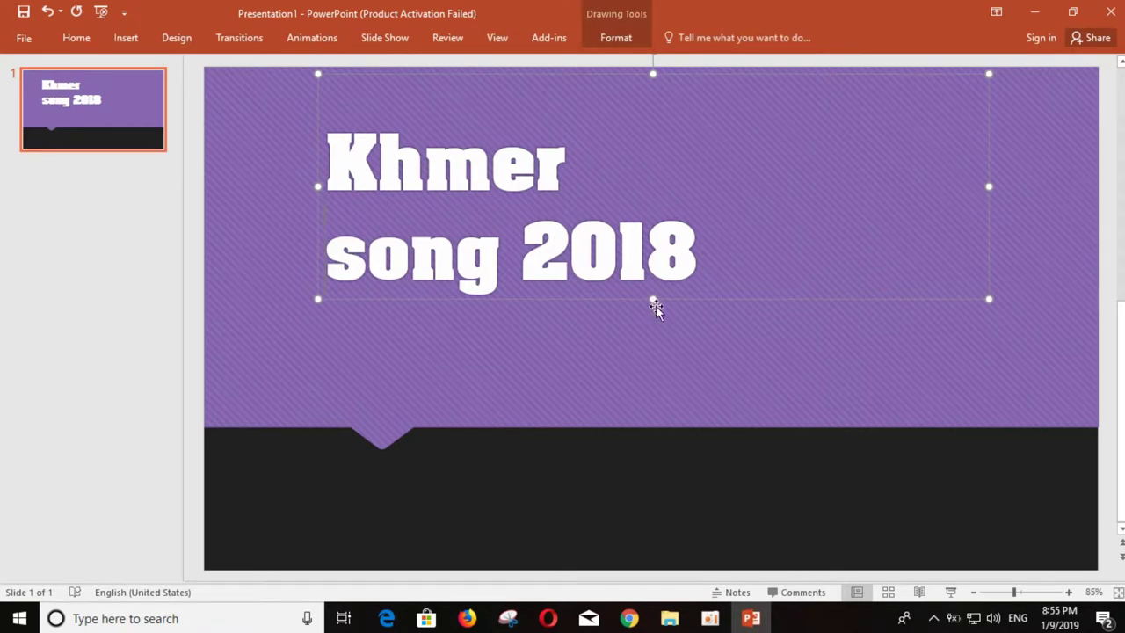
pyautogui.moveTo(656, 307); pyautogui.dragTo(722, 315)
pyautogui.moveTo(751, 317)
pyautogui.mouseDown()
pyautogui.moveTo(772, 339)
pyautogui.moveTo(791, 326)
pyautogui.mouseUp()
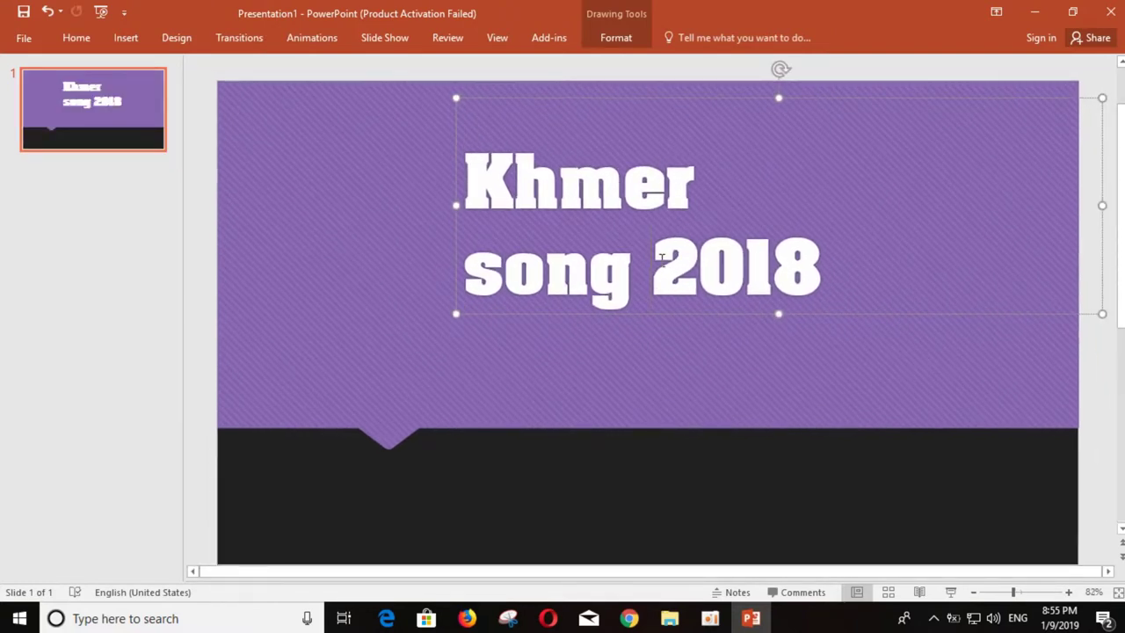
pyautogui.hotkey('ctrl', 'z')
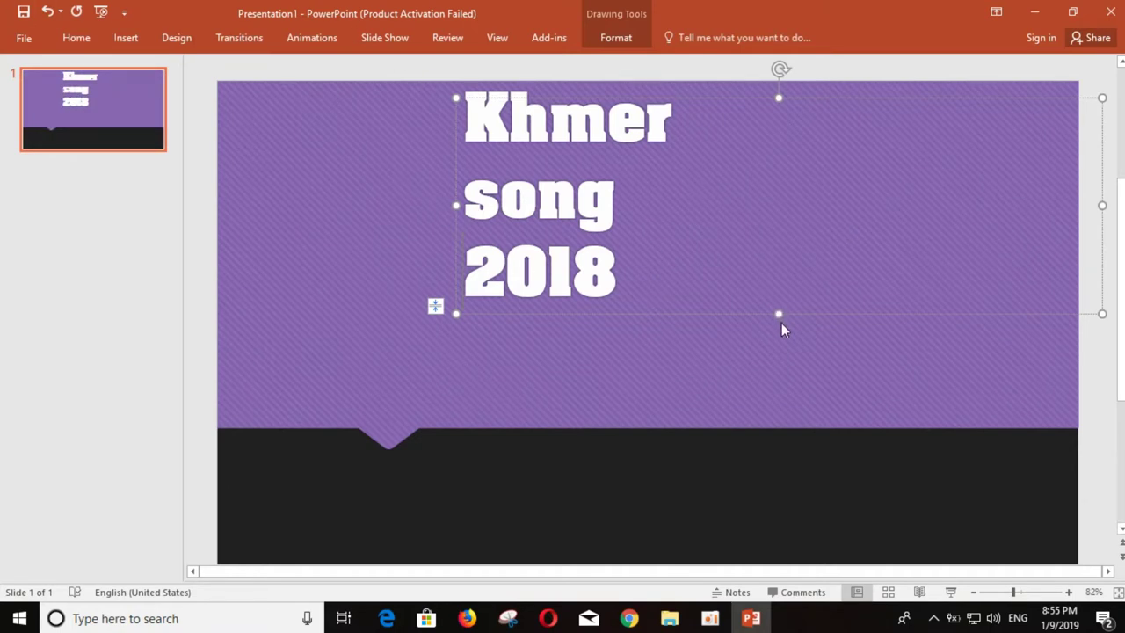
# Stretch the title box taller, nudge it right and down, and select all three lines
pyautogui.moveTo(779, 318)
pyautogui.mouseDown()
pyautogui.moveTo(814, 380)
pyautogui.moveTo(808, 364)
pyautogui.moveTo(826, 363)
pyautogui.moveTo(833, 393)
pyautogui.mouseUp()
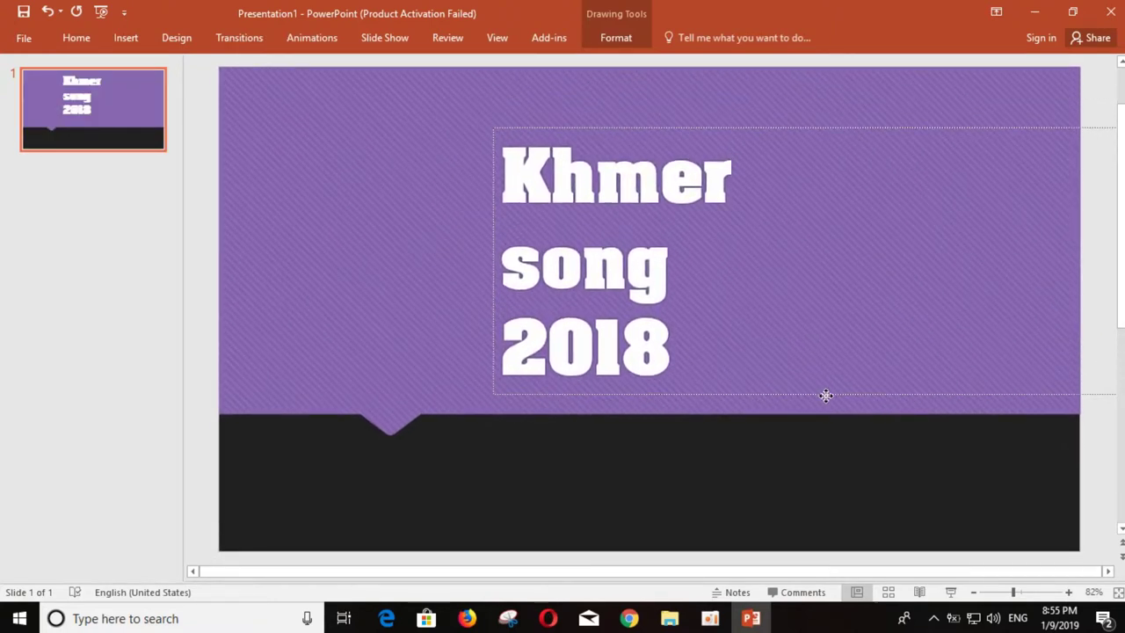
pyautogui.click(764, 473)
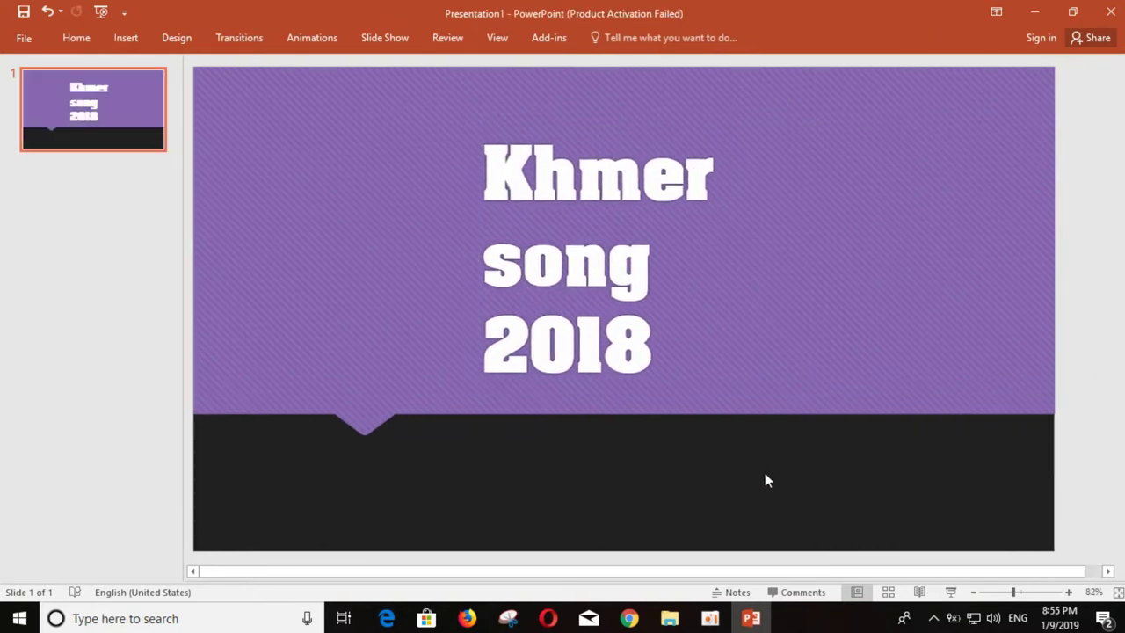
pyautogui.click(598, 263)
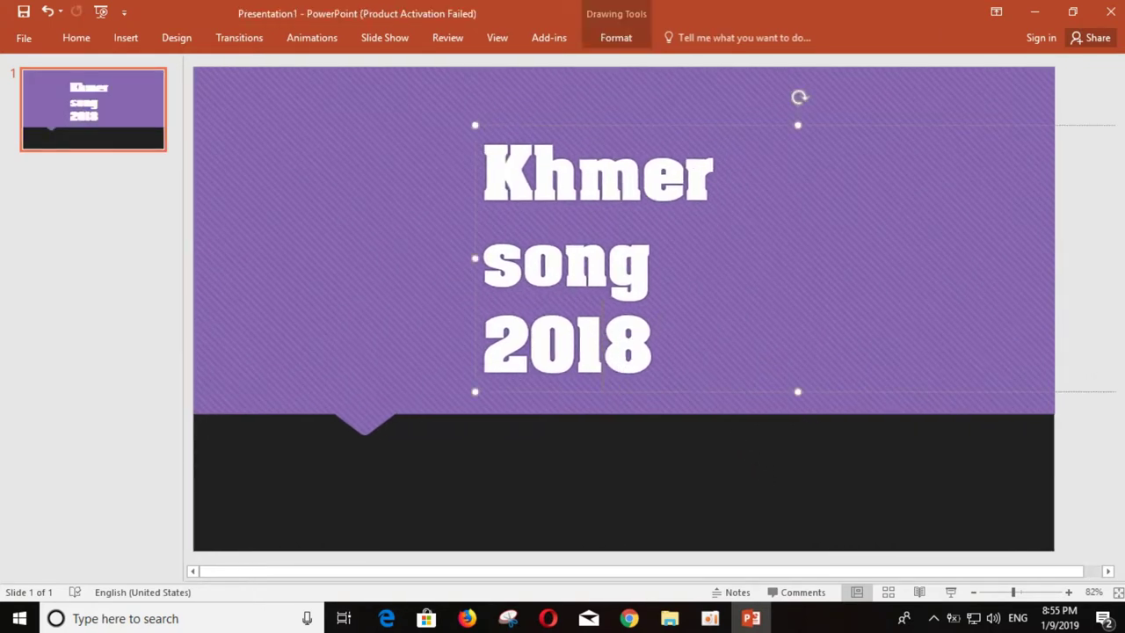
pyautogui.moveTo(797, 400); pyautogui.dragTo(814, 394)
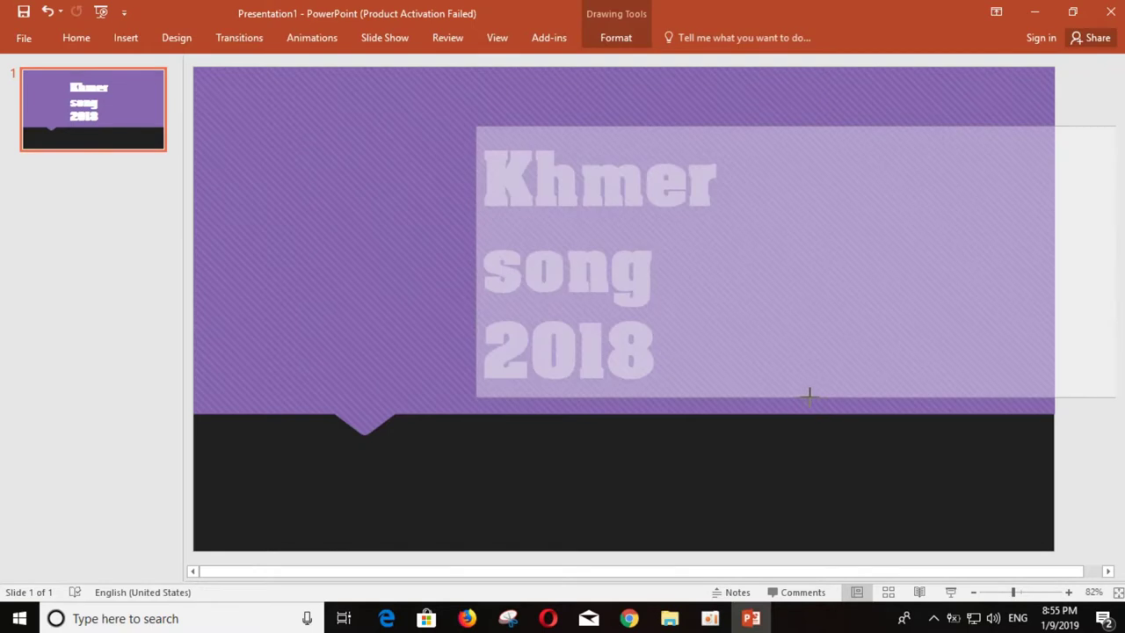
pyautogui.moveTo(814, 395); pyautogui.dragTo(826, 405)
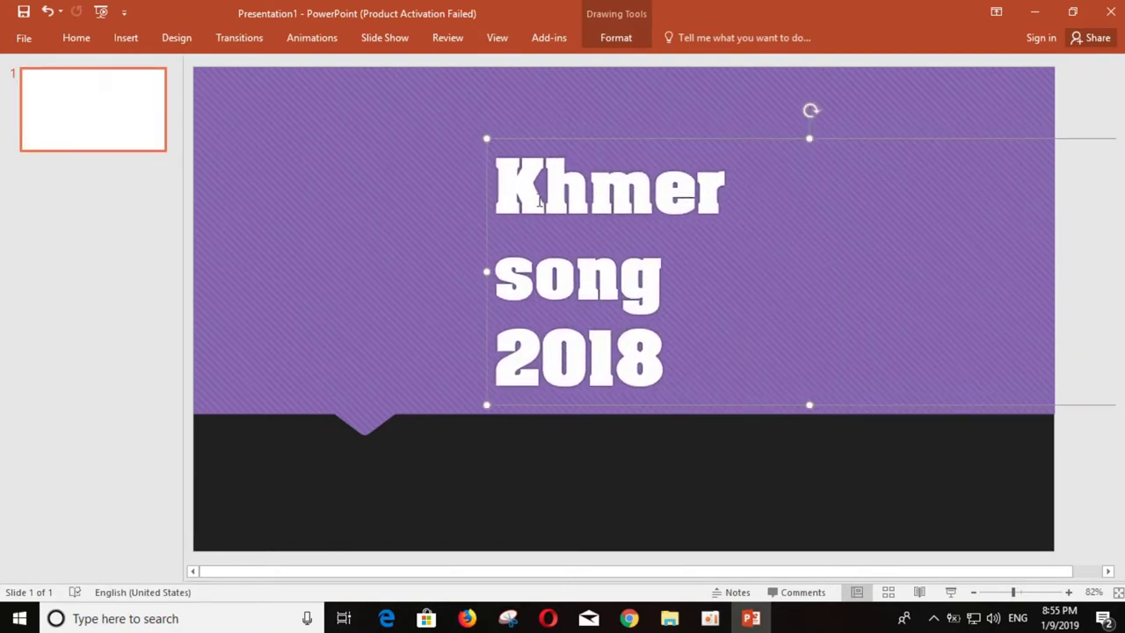
pyautogui.moveTo(513, 167); pyautogui.dragTo(668, 387)
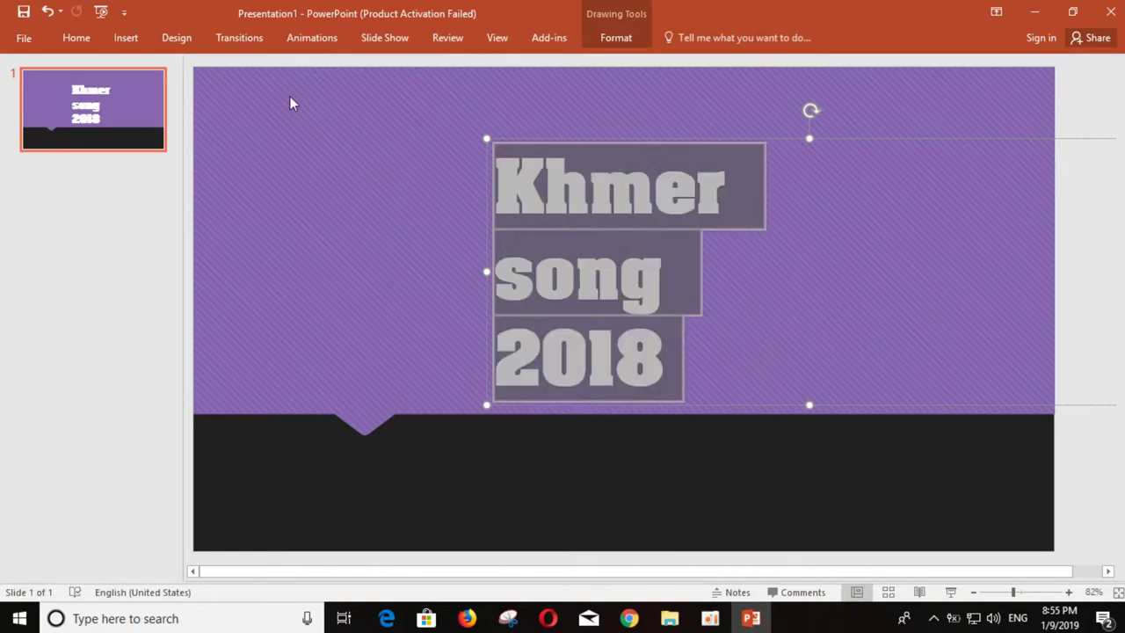
# Enlarge the title text to 96 pt
pyautogui.click(76, 38)
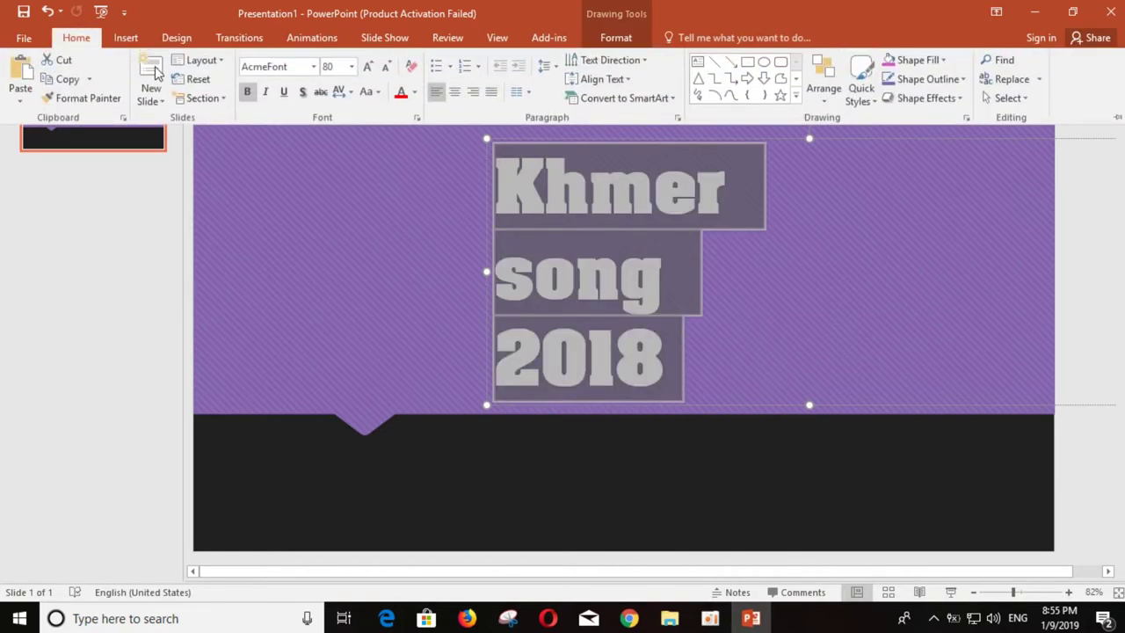
pyautogui.click(351, 67)
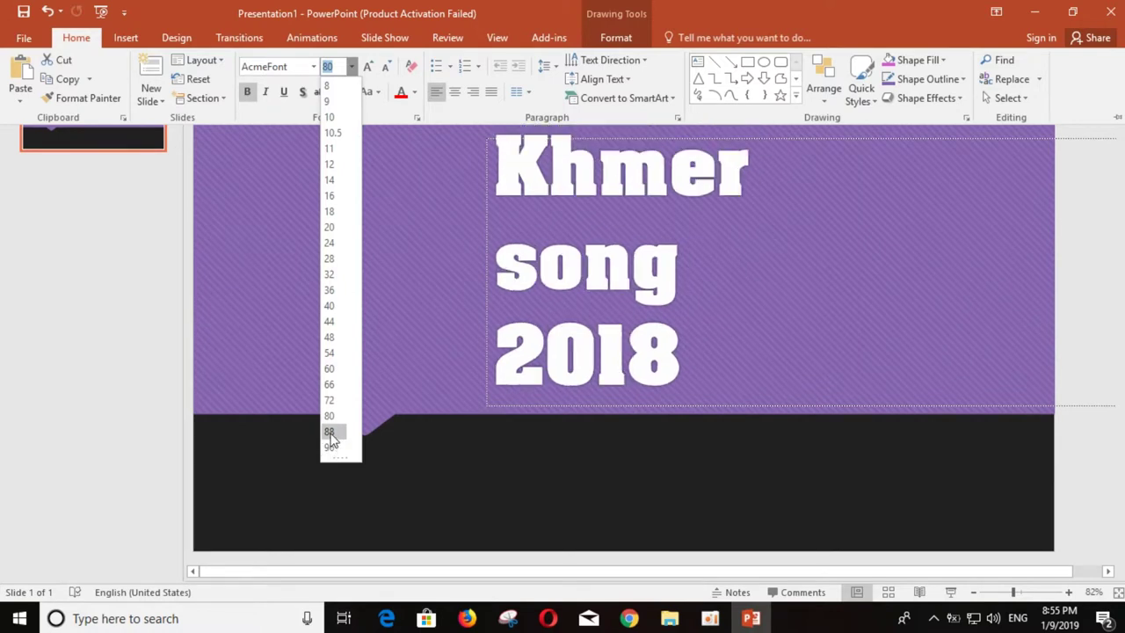
pyautogui.click(328, 448)
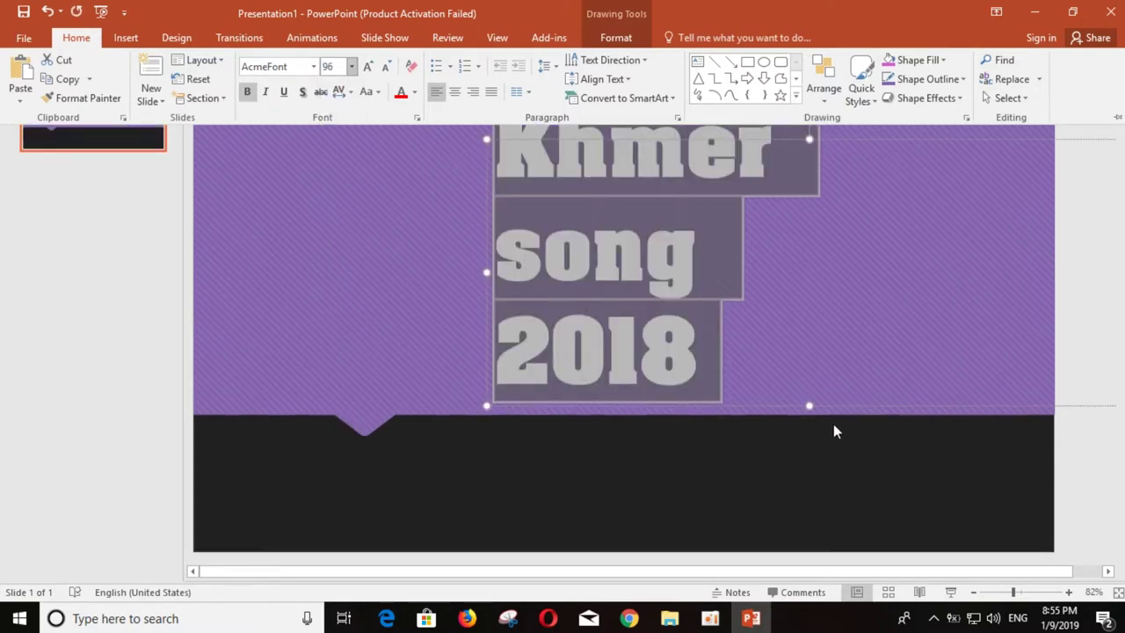
pyautogui.hotkey('ctrl', 'F1')
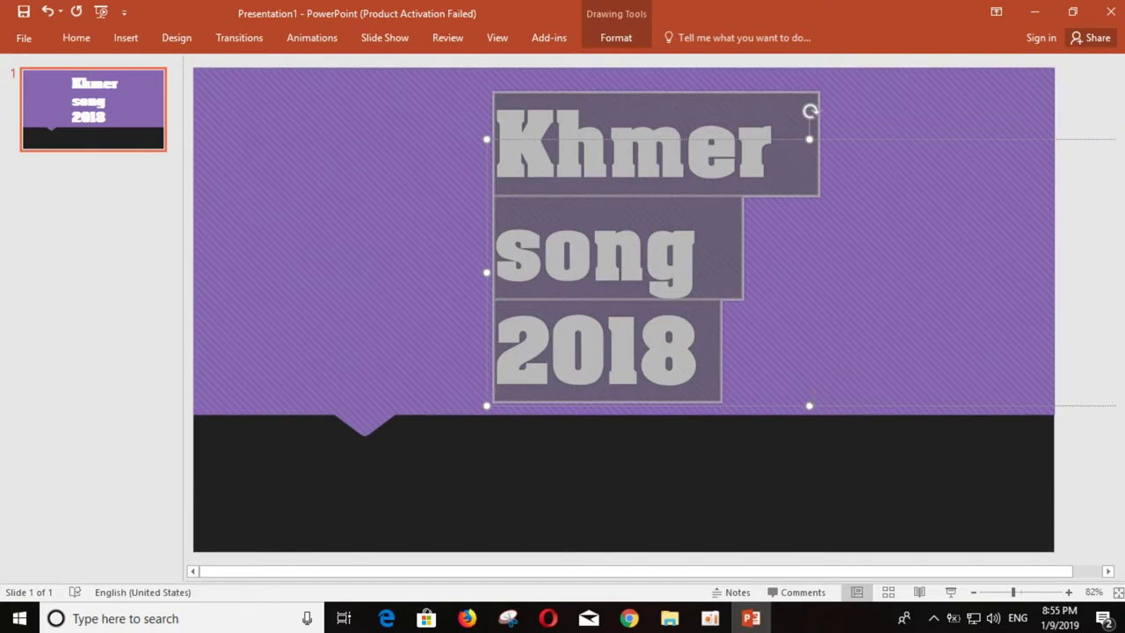
pyautogui.press('Escape')
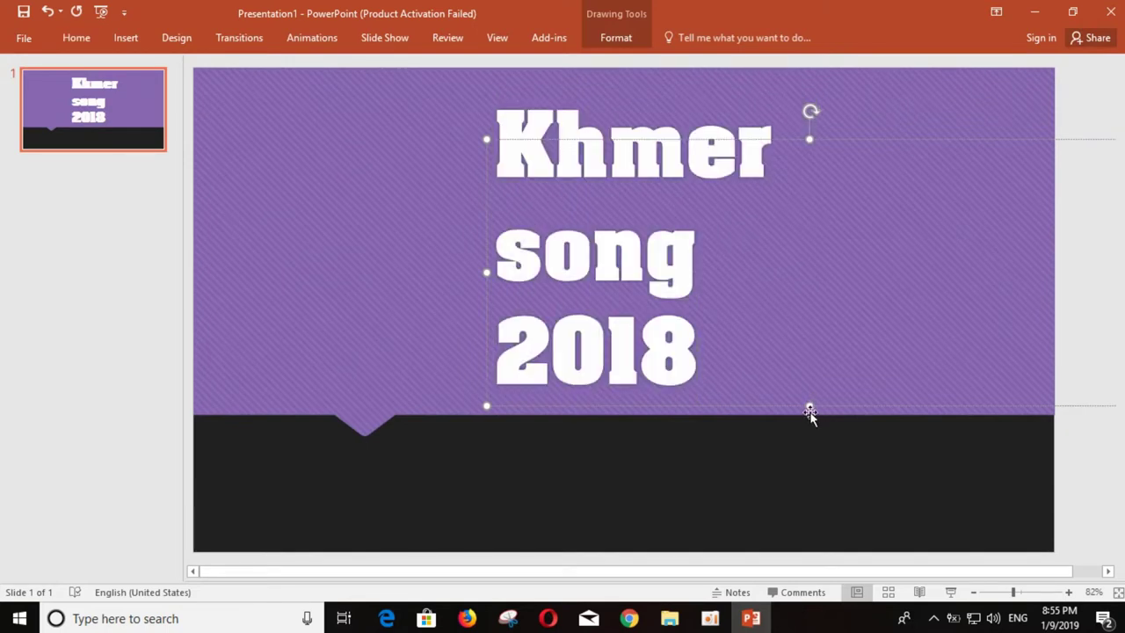
# Move the title box slightly down and to the left
pyautogui.moveTo(810, 409)
pyautogui.mouseDown()
pyautogui.moveTo(813, 425)
pyautogui.moveTo(810, 416)
pyautogui.mouseUp()
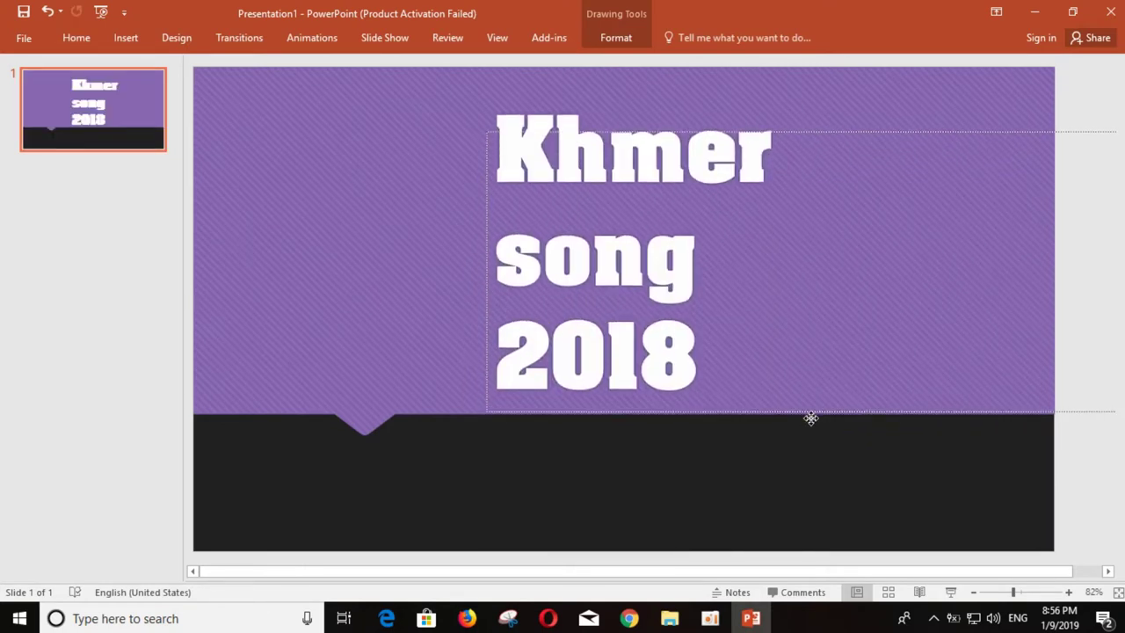
pyautogui.moveTo(811, 417); pyautogui.dragTo(794, 420)
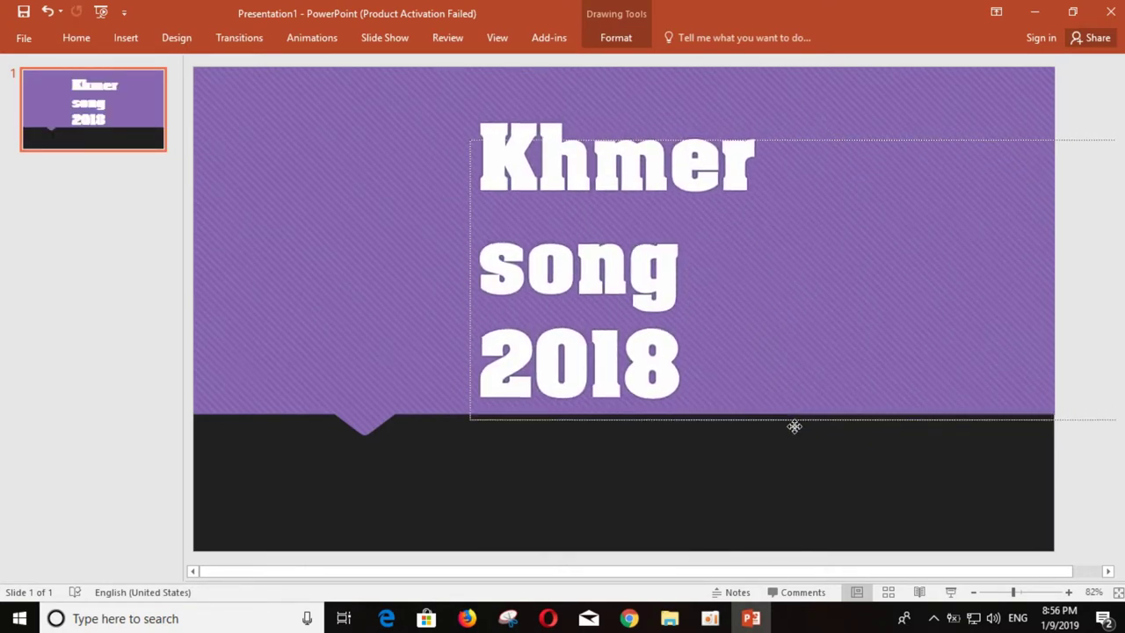
pyautogui.moveTo(793, 420); pyautogui.dragTo(797, 437)
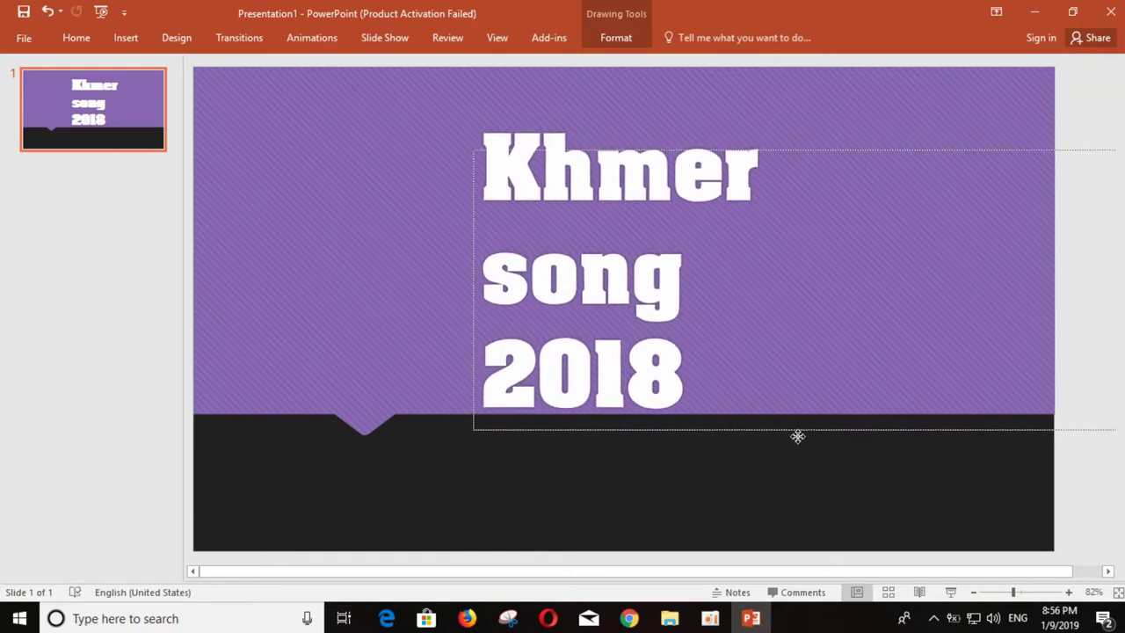
# Colour the word 'Khmer' red, leaving 'song 2018' white
pyautogui.click(747, 445)
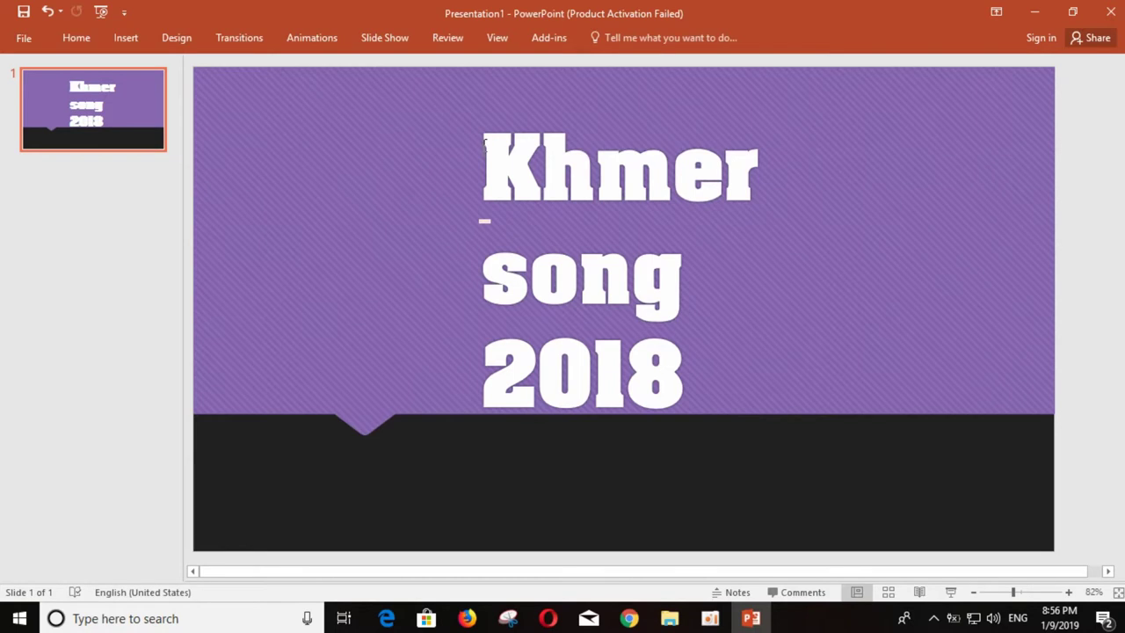
pyautogui.moveTo(481, 167); pyautogui.dragTo(761, 176)
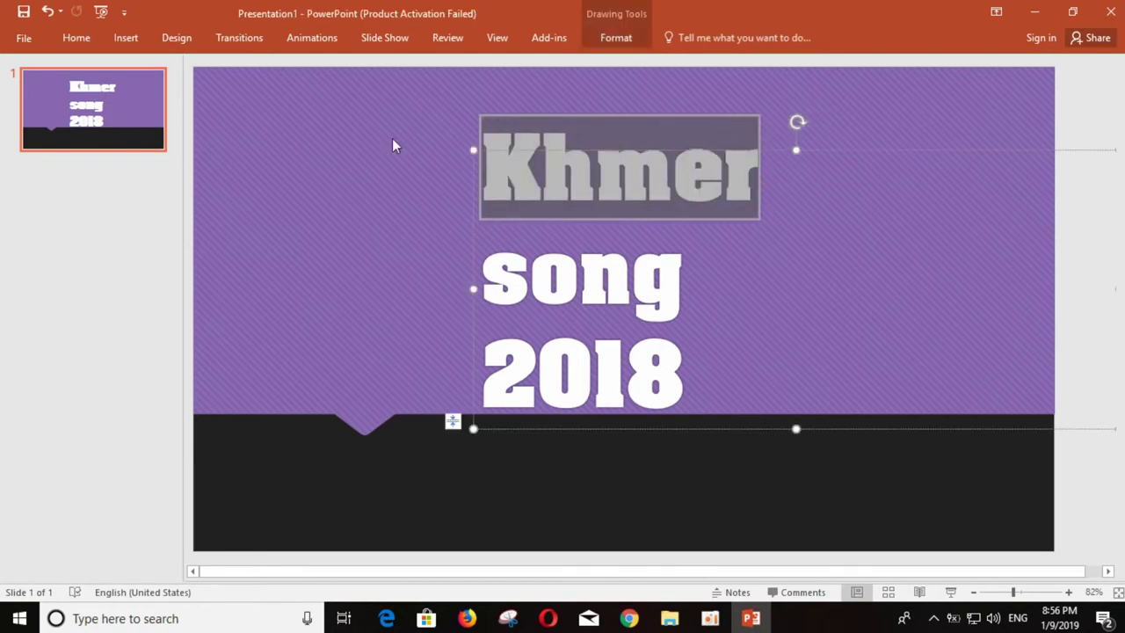
pyautogui.click(74, 38)
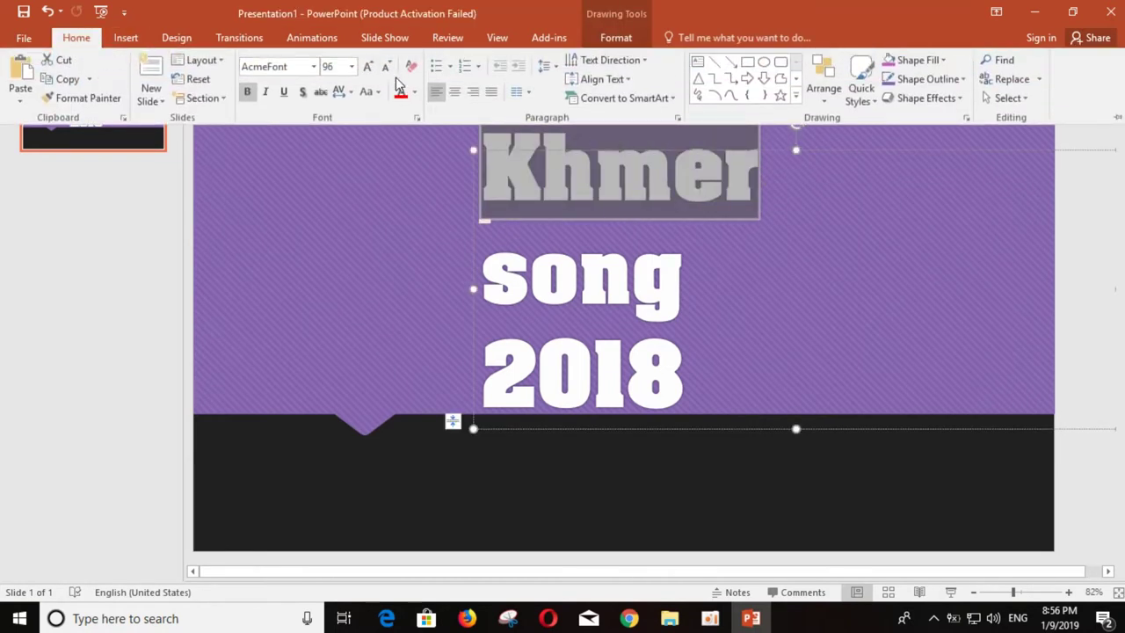
pyautogui.click(414, 93)
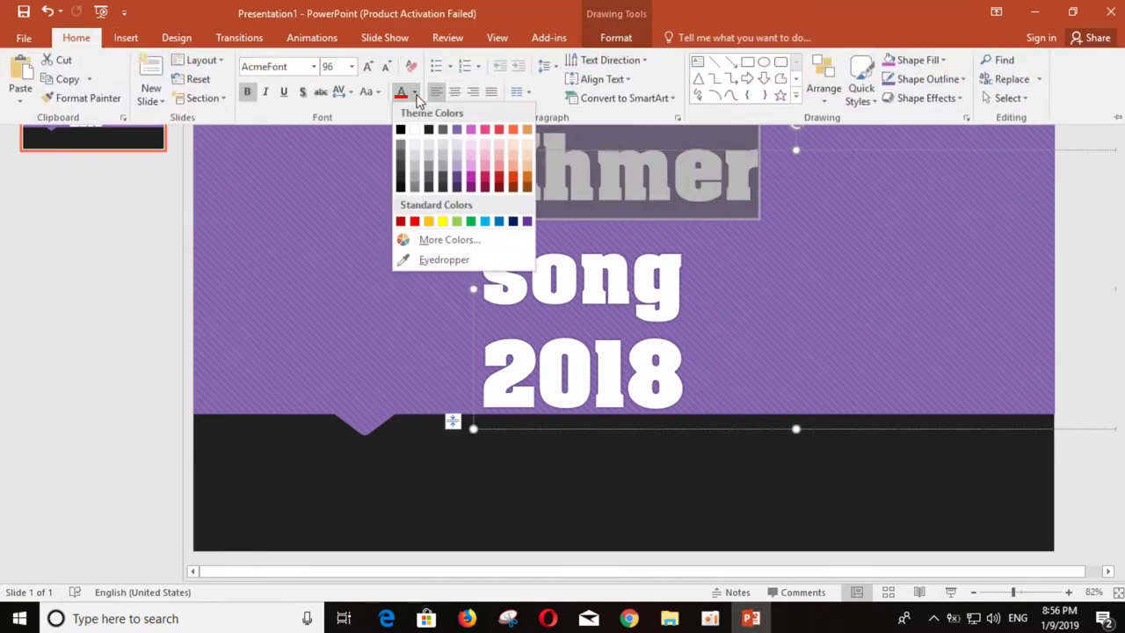
pyautogui.click(414, 221)
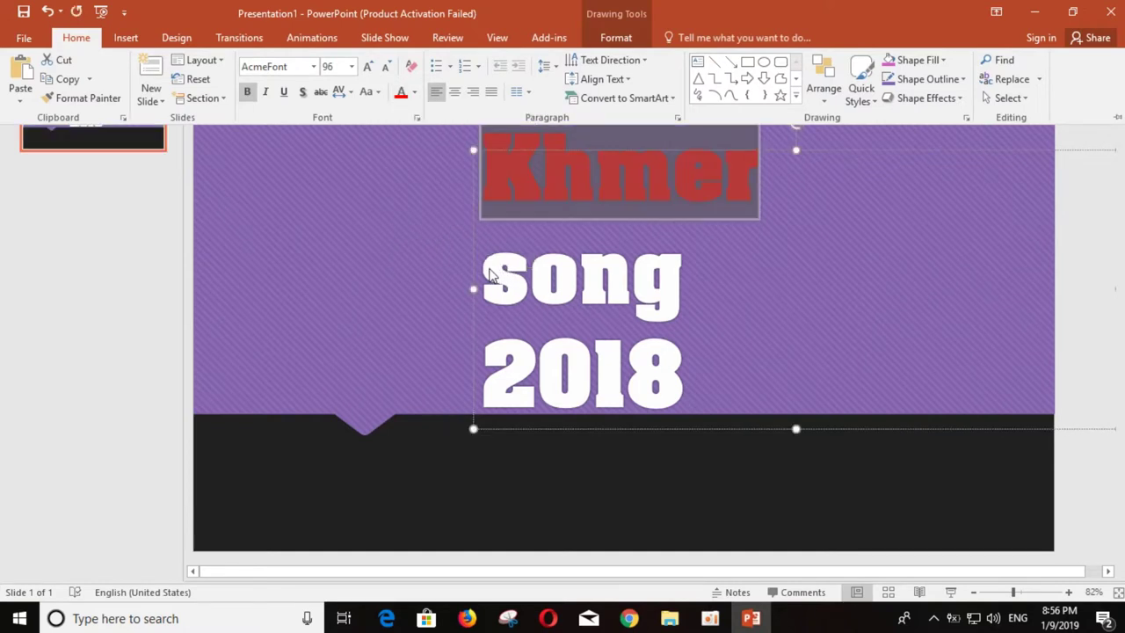
pyautogui.click(489, 274)
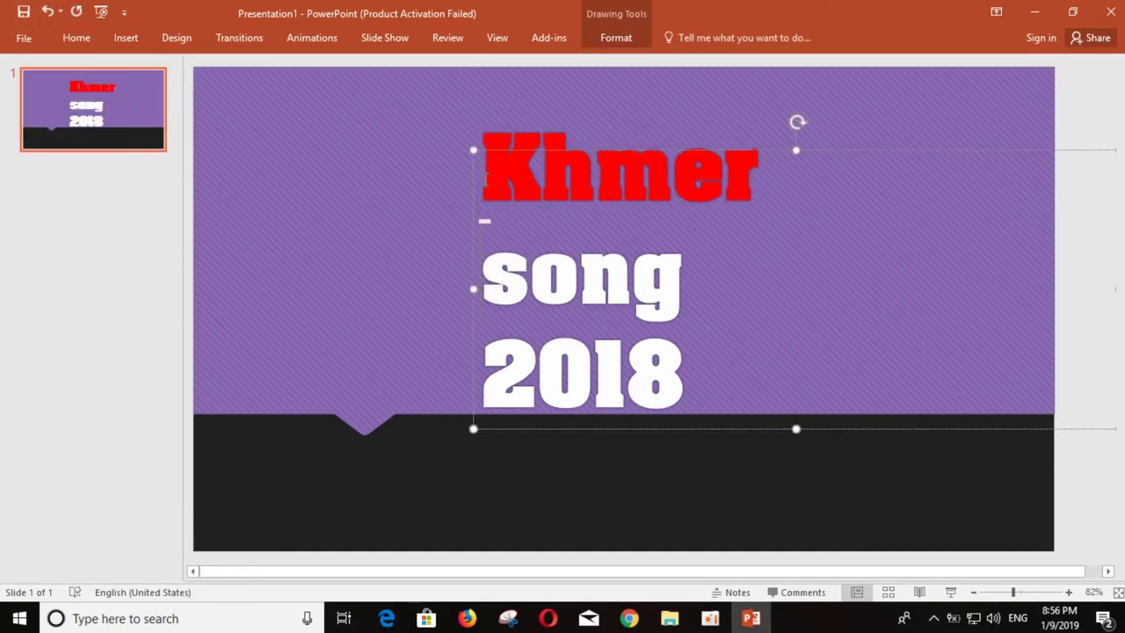
# Reselect 'Khmer' and reopen the Font Color palette
pyautogui.moveTo(487, 154); pyautogui.dragTo(759, 176)
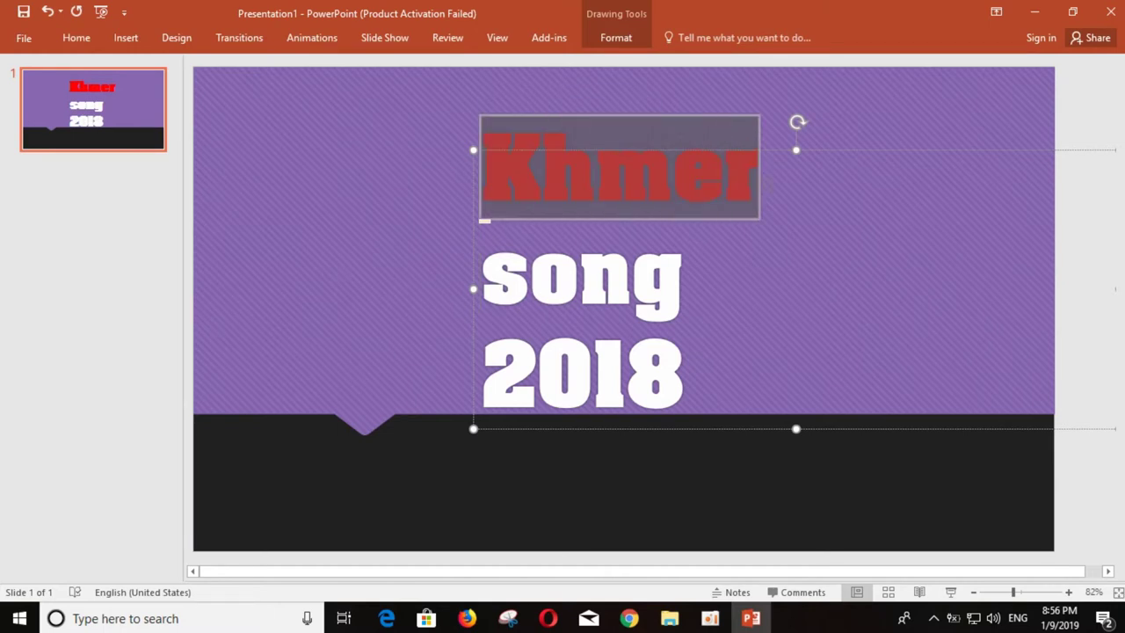
pyautogui.click(178, 39)
pyautogui.click(132, 39)
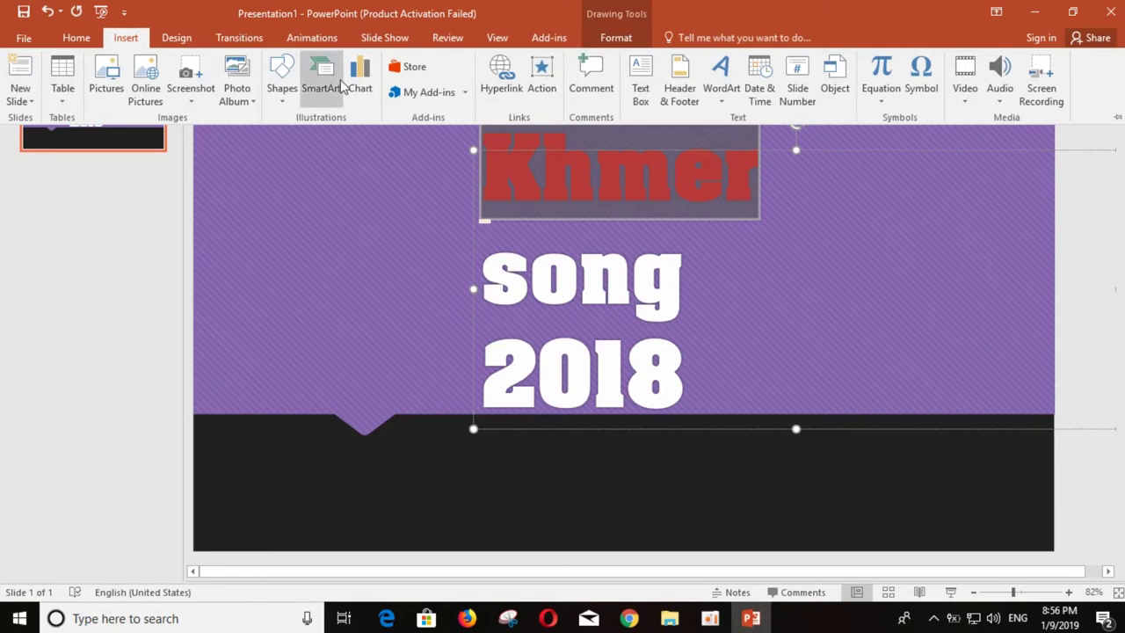
pyautogui.click(76, 39)
pyautogui.click(414, 92)
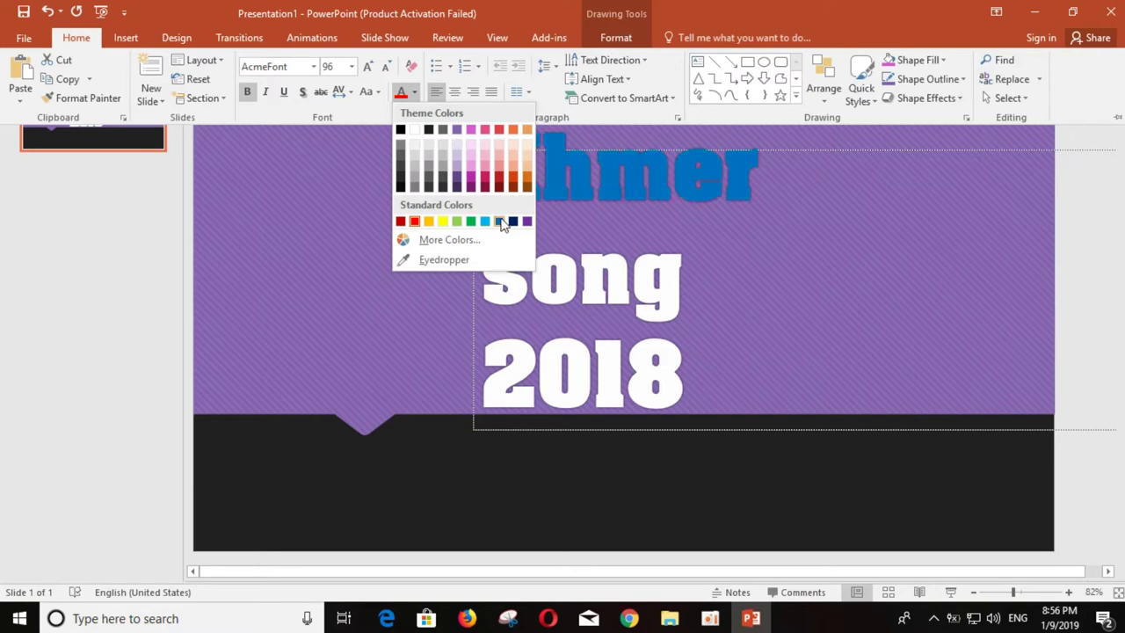
# Apply yellow font colour to the word 'Khmer'
pyautogui.click(442, 222)
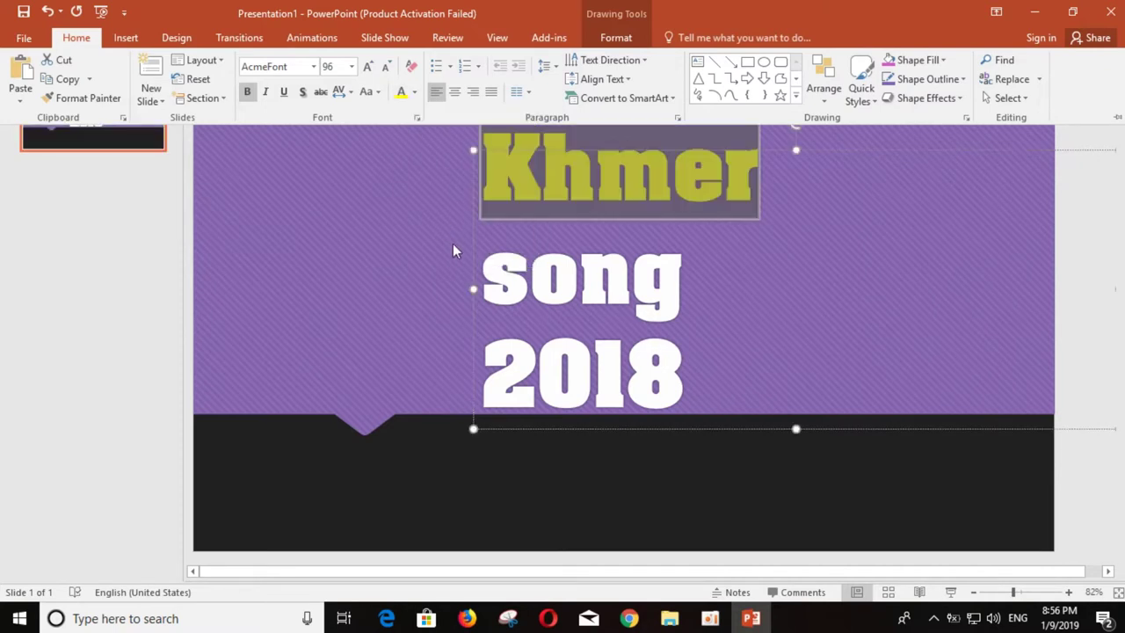
pyautogui.hotkey('ctrl', 'F1')
pyautogui.click(492, 268)
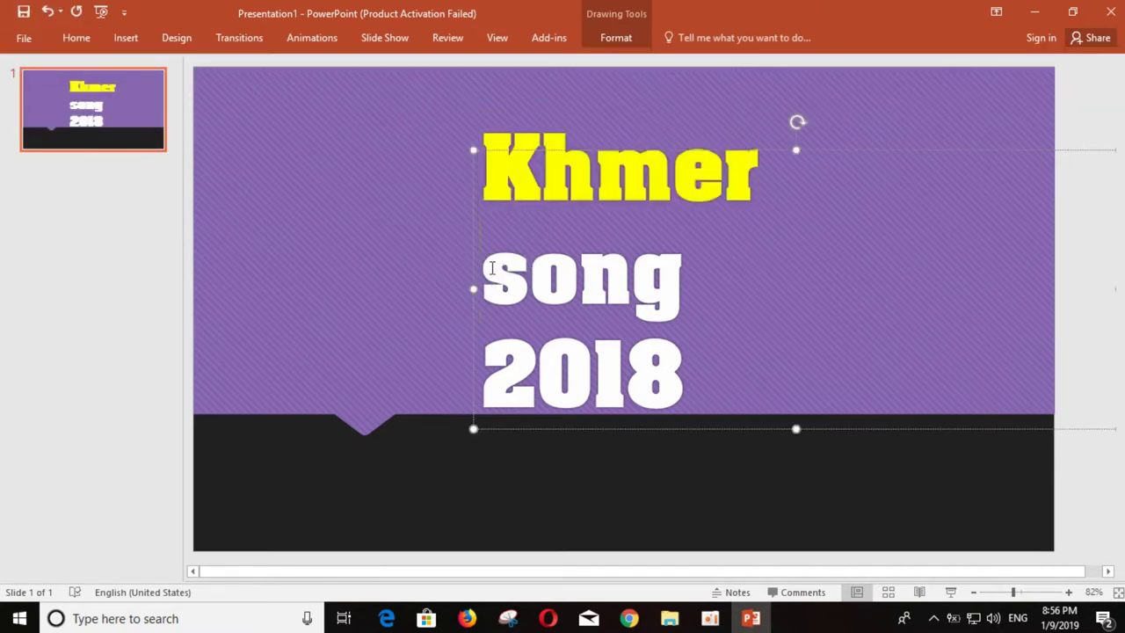
# Apply red font colour to the word 'song' in the title
pyautogui.moveTo(491, 267); pyautogui.dragTo(671, 266)
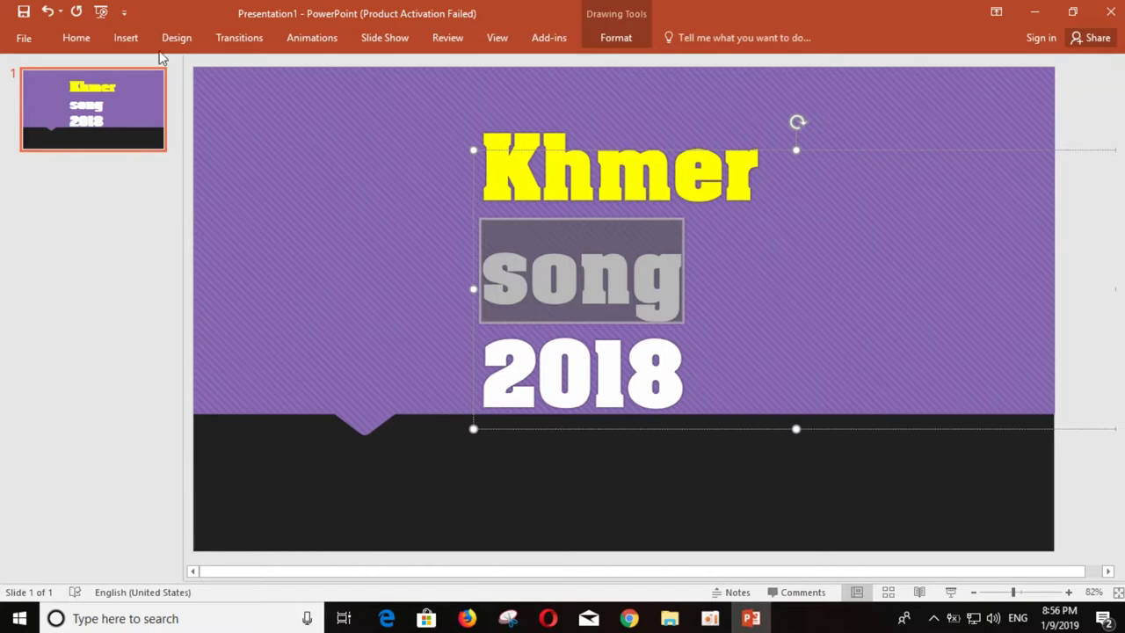
pyautogui.click(75, 38)
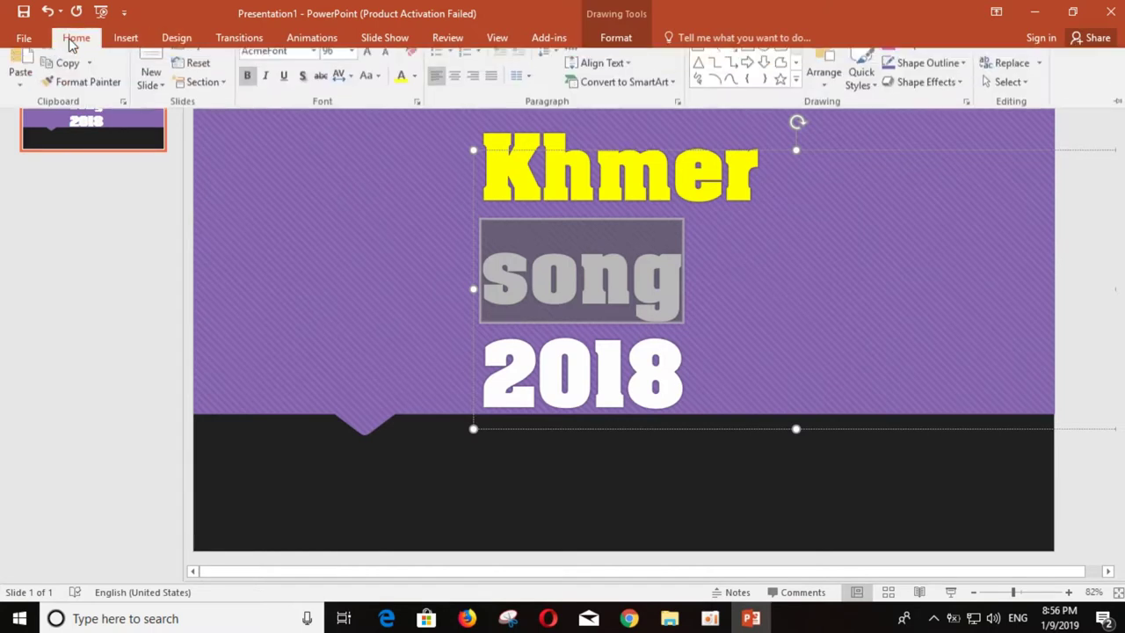
pyautogui.click(414, 91)
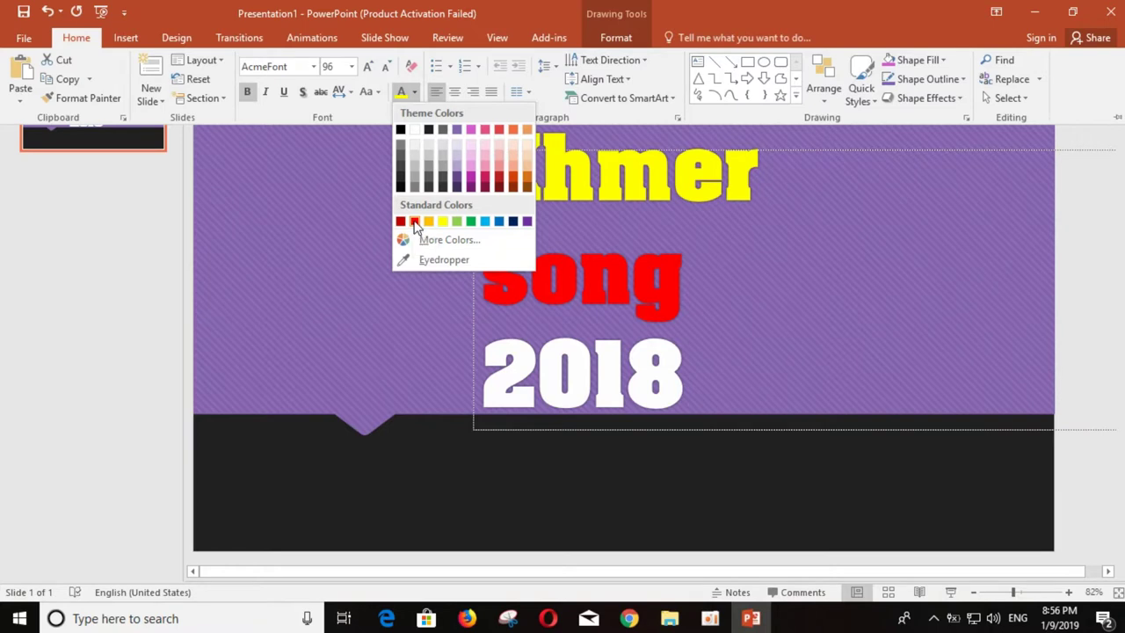
pyautogui.click(414, 222)
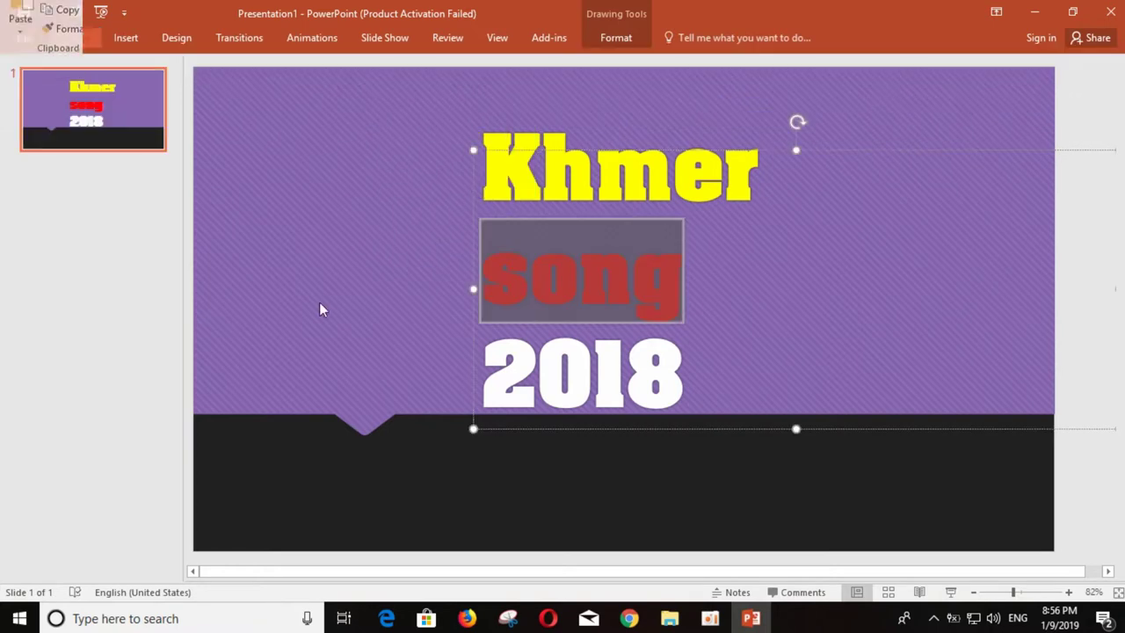
pyautogui.click(531, 483)
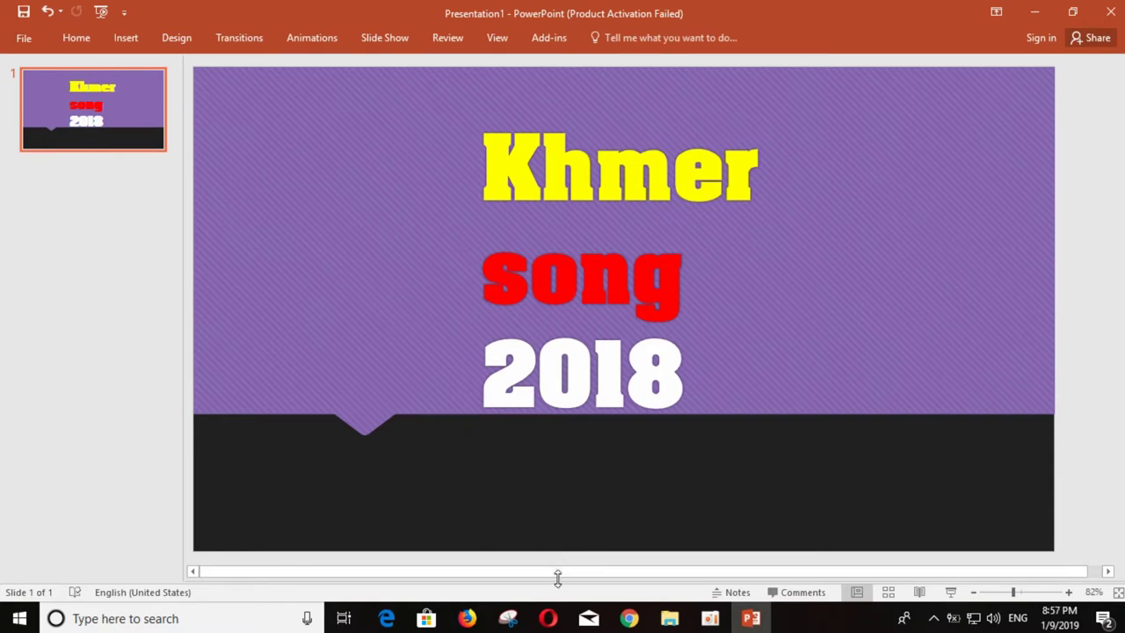
pyautogui.click(670, 618)
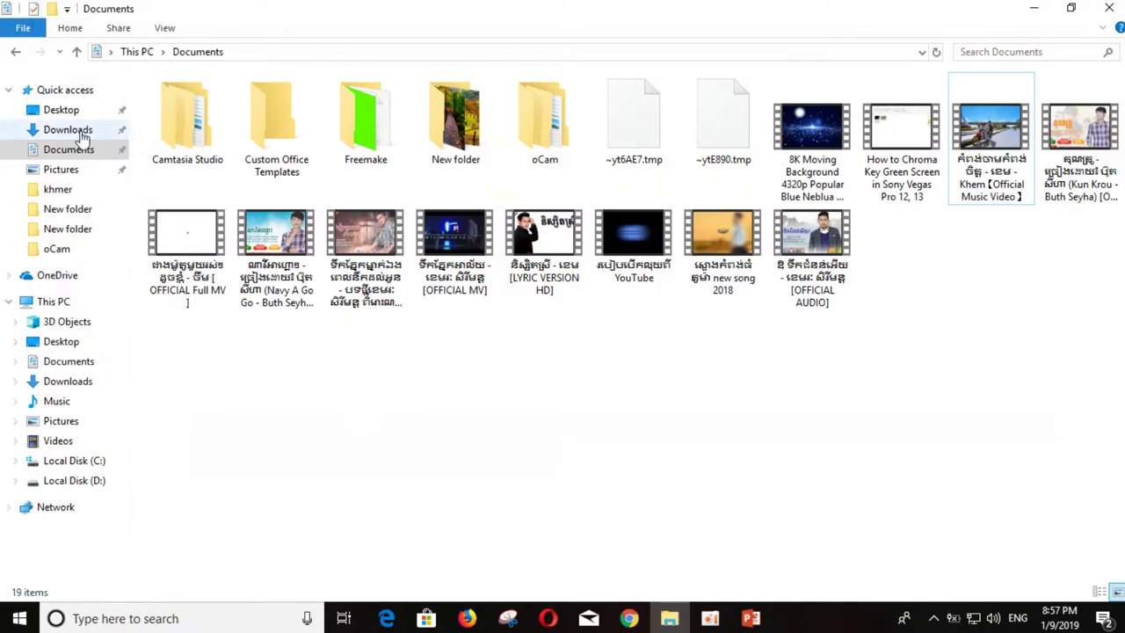
# Drag 800px-Logo_of_YouTube from Downloads\New folder onto the PowerPoint slide
pyautogui.click(79, 133)
pyautogui.click(189, 132)
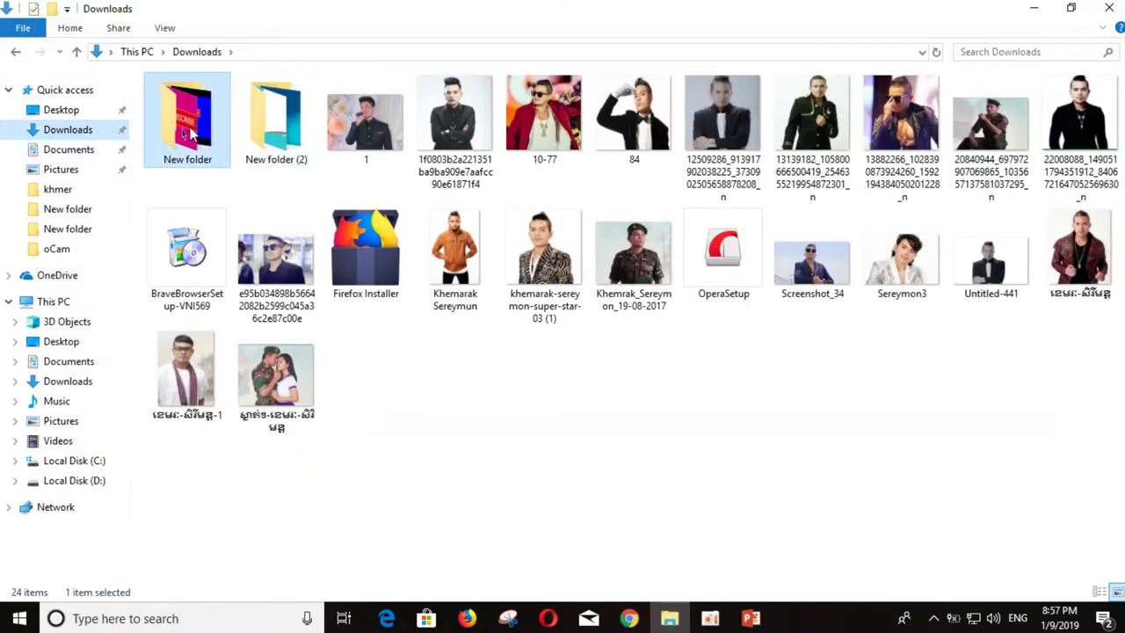
pyautogui.doubleClick(189, 132)
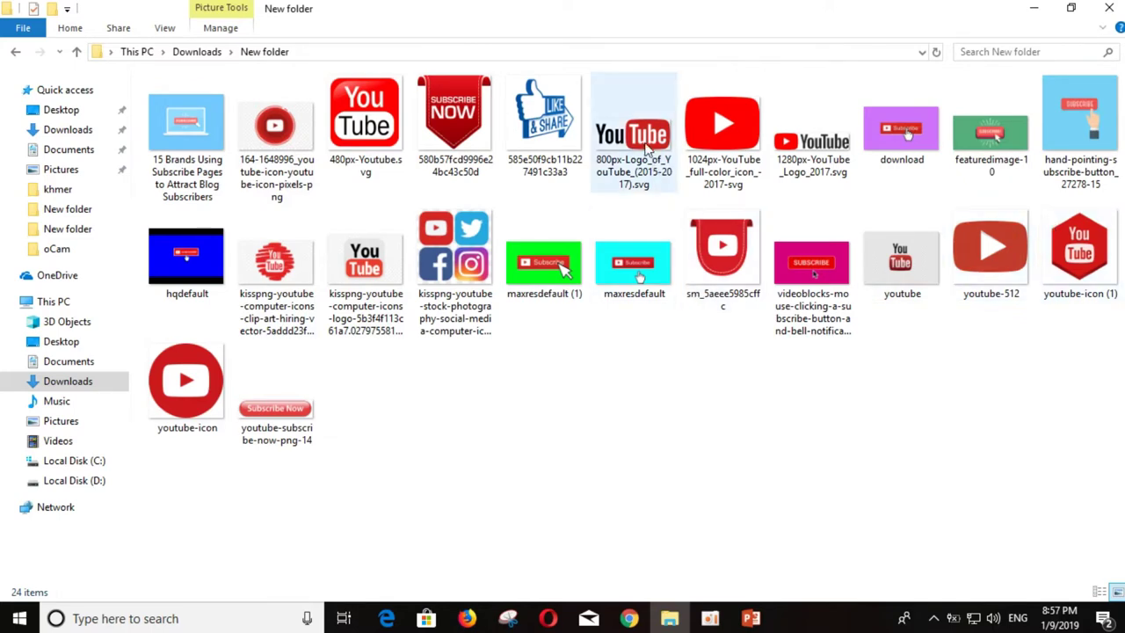
pyautogui.moveTo(649, 152); pyautogui.dragTo(754, 618)
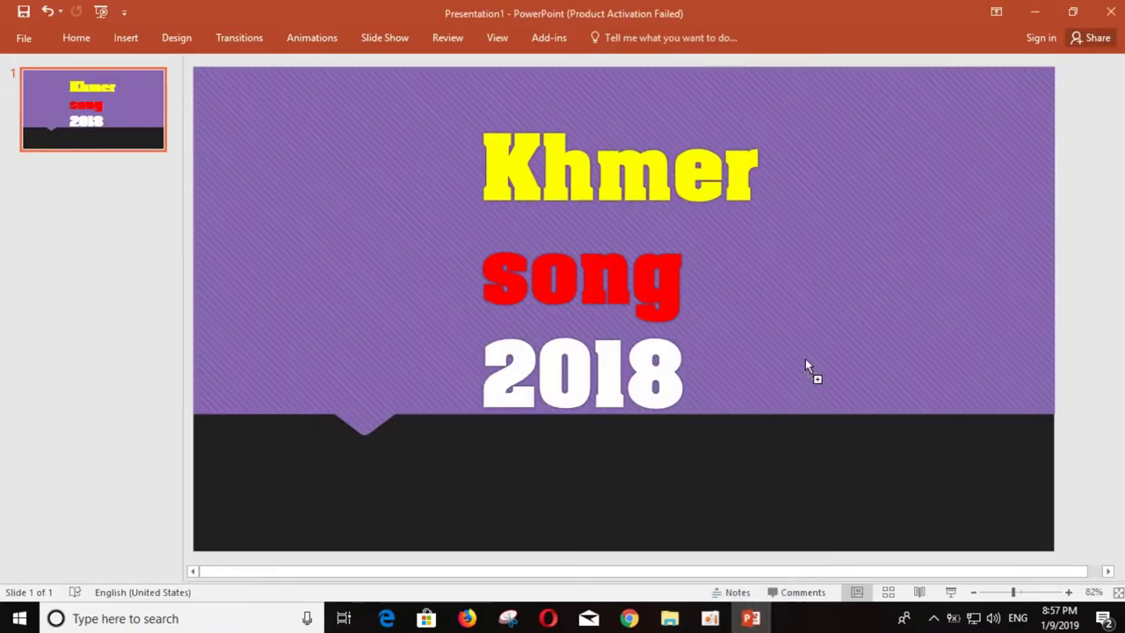
pyautogui.moveTo(754, 618); pyautogui.dragTo(805, 363)
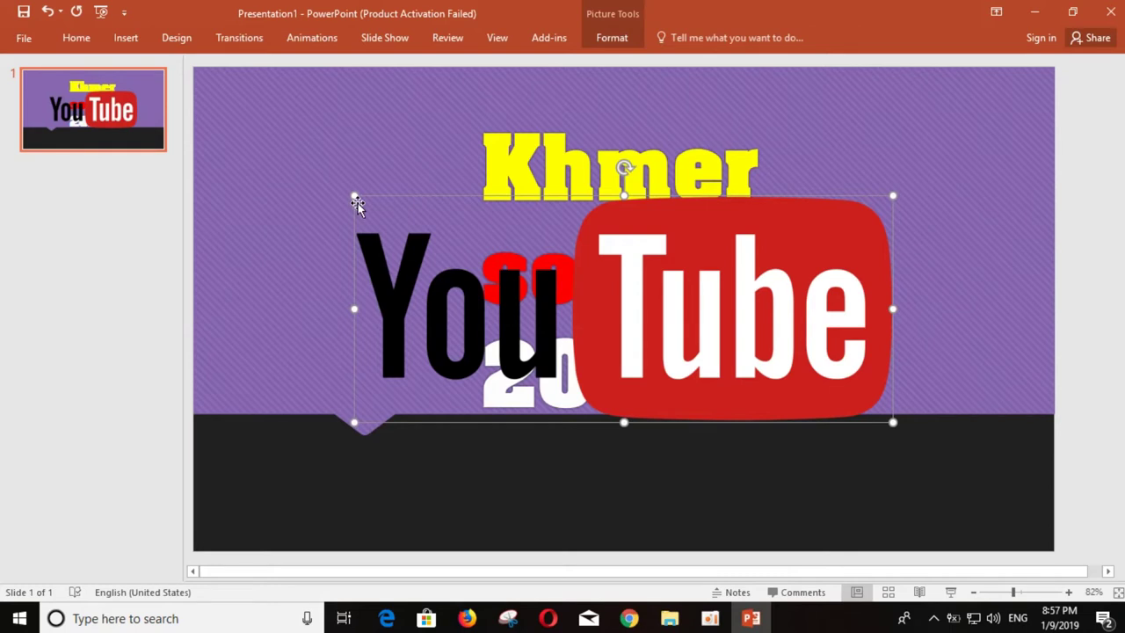
# Shrink the YouTube logo, trim its left edge and place it right of the title beside 2018
pyautogui.moveTo(353, 194); pyautogui.dragTo(602, 299)
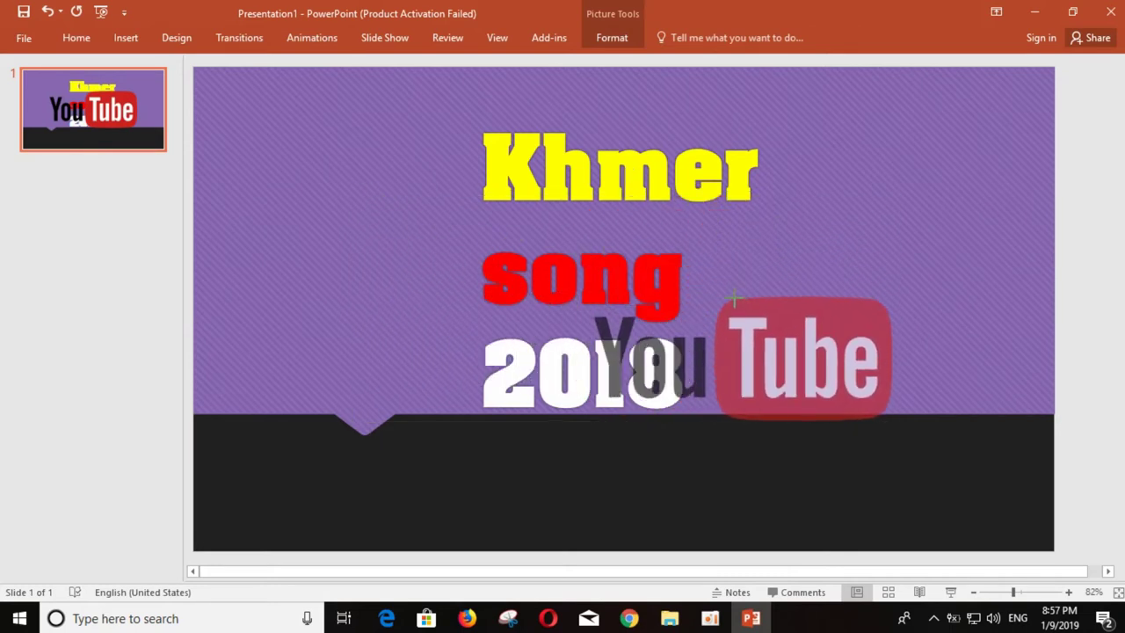
pyautogui.moveTo(754, 374)
pyautogui.mouseDown()
pyautogui.moveTo(896, 341)
pyautogui.moveTo(901, 361)
pyautogui.mouseUp()
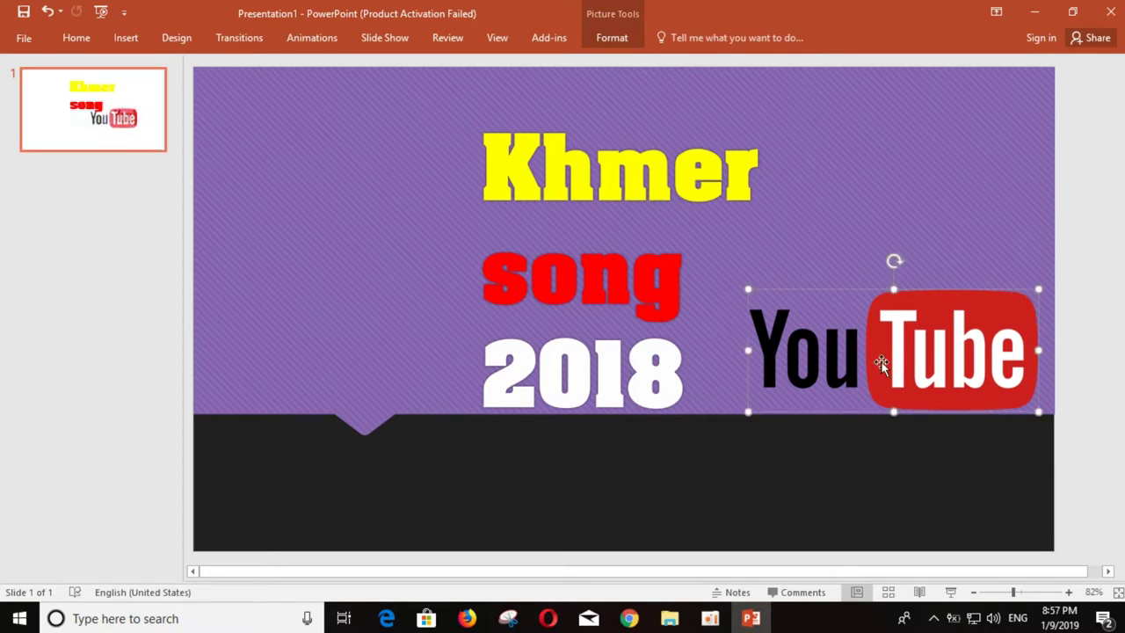
pyautogui.moveTo(749, 351); pyautogui.dragTo(786, 357)
pyautogui.click(937, 129)
pyautogui.moveTo(940, 352)
pyautogui.mouseDown()
pyautogui.moveTo(946, 343)
pyautogui.moveTo(938, 353)
pyautogui.mouseUp()
pyautogui.click(638, 482)
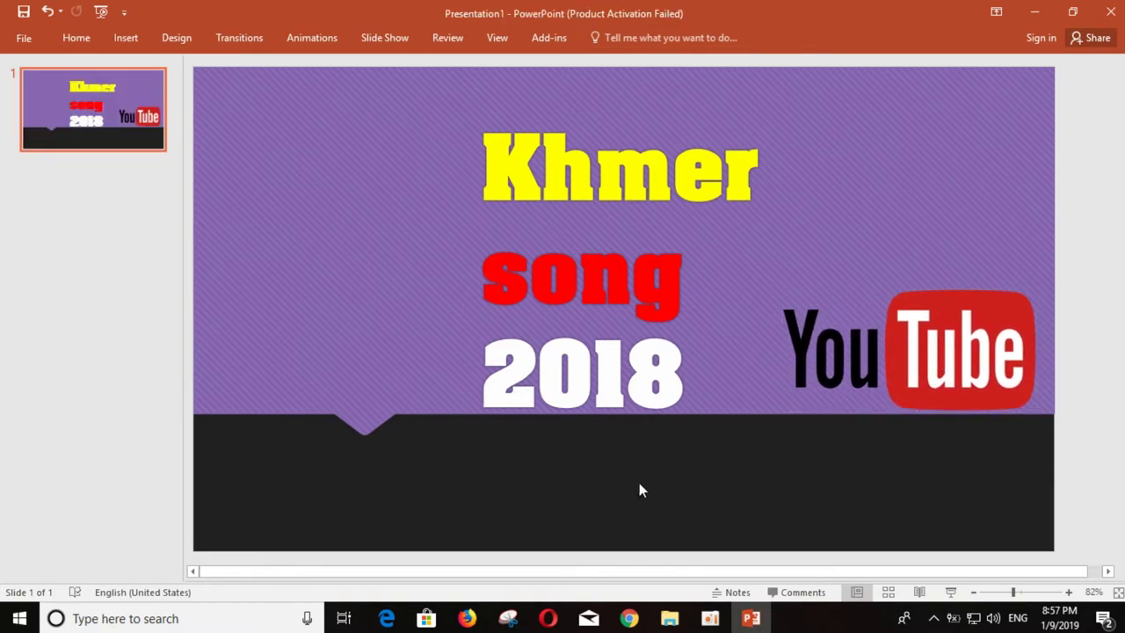
pyautogui.click(670, 618)
# Drop a second copy of the YouTube logo onto the slide and shrink it
pyautogui.moveTo(629, 199)
pyautogui.mouseDown()
pyautogui.moveTo(751, 619)
pyautogui.moveTo(620, 562)
pyautogui.mouseUp()
pyautogui.moveTo(288, 359); pyautogui.dragTo(285, 351)
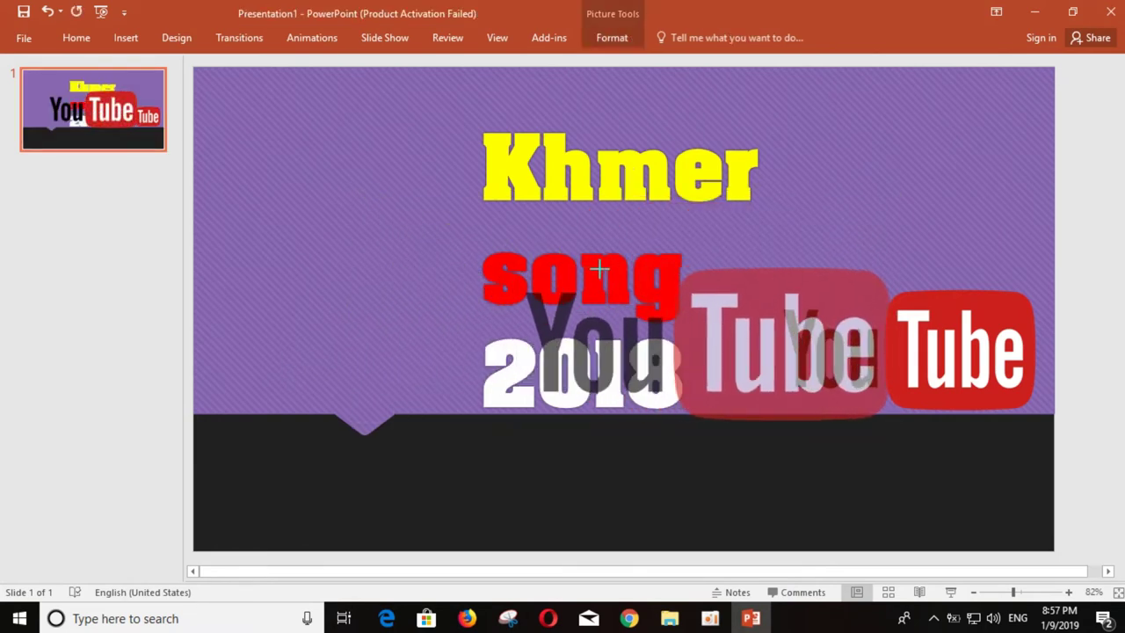
pyautogui.moveTo(355, 196); pyautogui.dragTo(534, 272)
pyautogui.moveTo(703, 316); pyautogui.dragTo(374, 299)
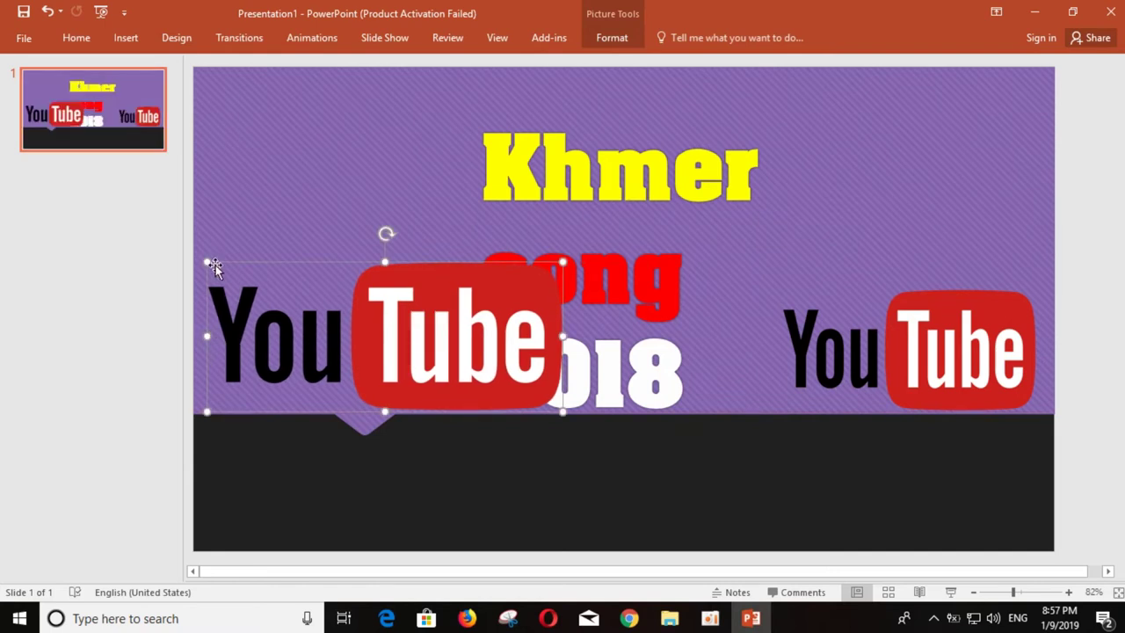
pyautogui.moveTo(210, 261); pyautogui.dragTo(376, 302)
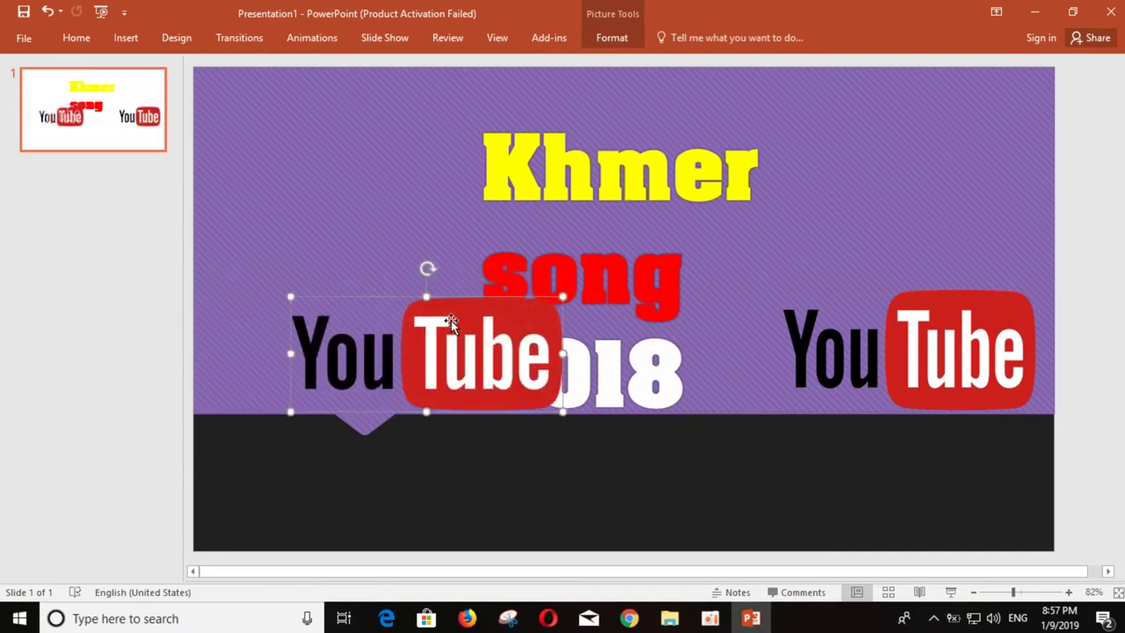
# Narrow the second logo and place it at the slide's left, level with the right one
pyautogui.moveTo(501, 356)
pyautogui.mouseDown()
pyautogui.moveTo(420, 341)
pyautogui.moveTo(431, 332)
pyautogui.mouseUp()
pyautogui.moveTo(221, 339); pyautogui.dragTo(252, 339)
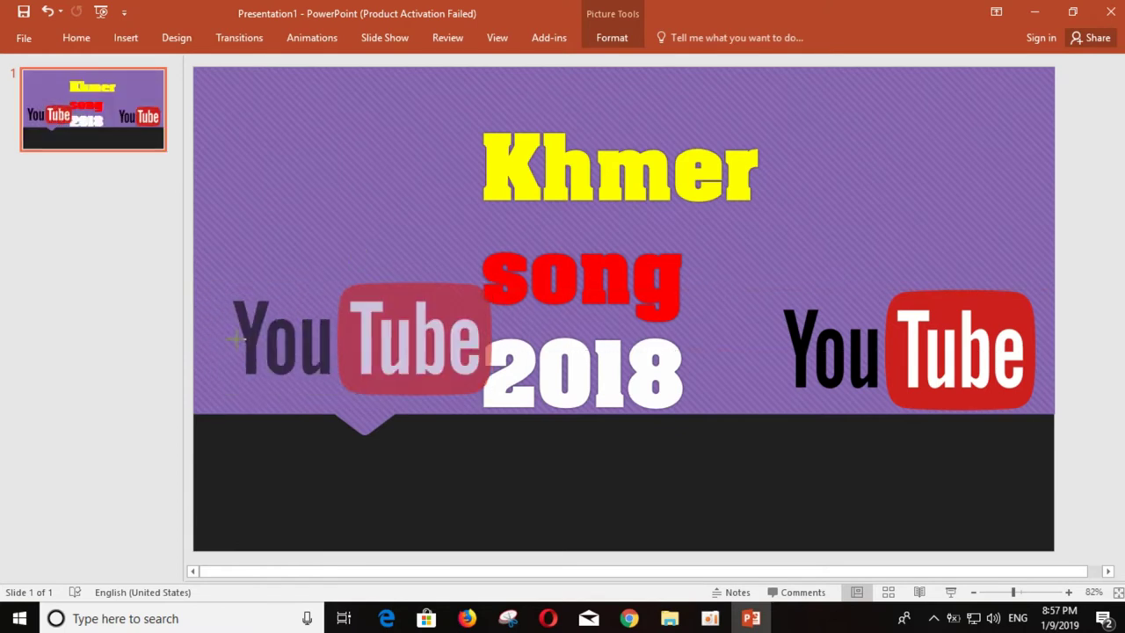
pyautogui.moveTo(378, 327); pyautogui.dragTo(345, 337)
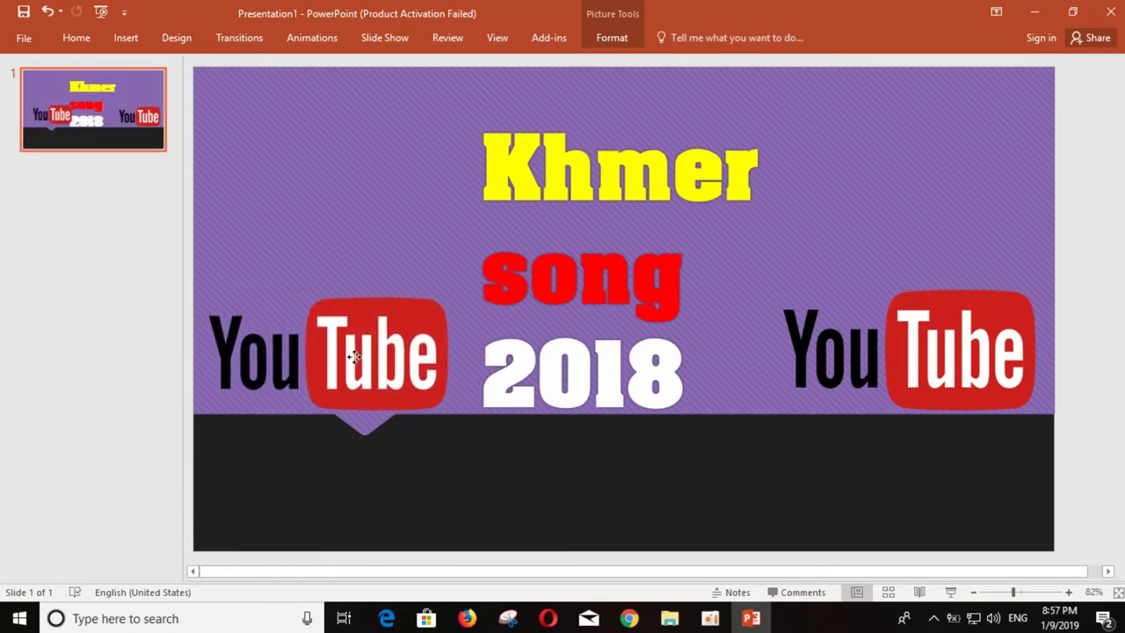
pyautogui.moveTo(346, 337); pyautogui.dragTo(350, 359)
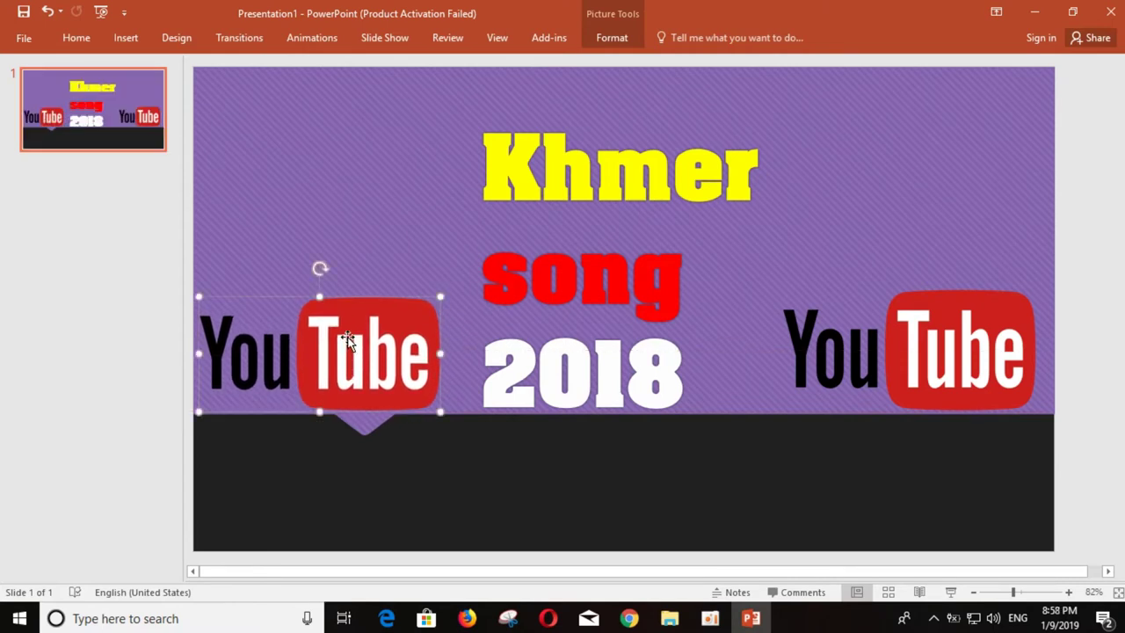
pyautogui.click(393, 220)
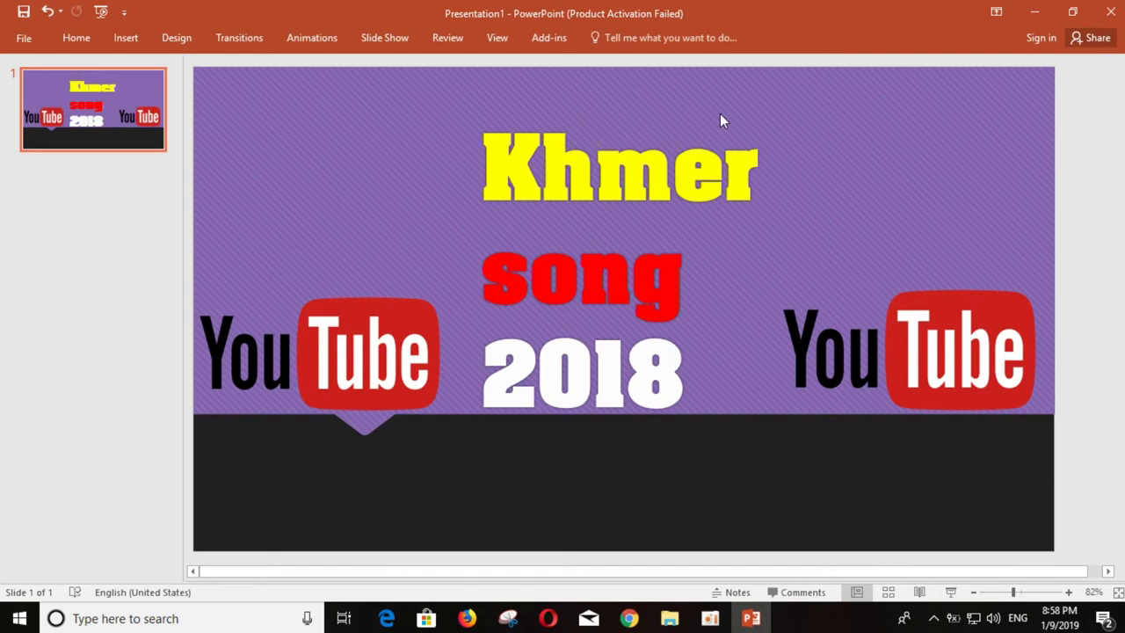
# Set all three title lines, Khmer, song and 2018, to the BN Machine font
pyautogui.moveTo(484, 146); pyautogui.dragTo(744, 180)
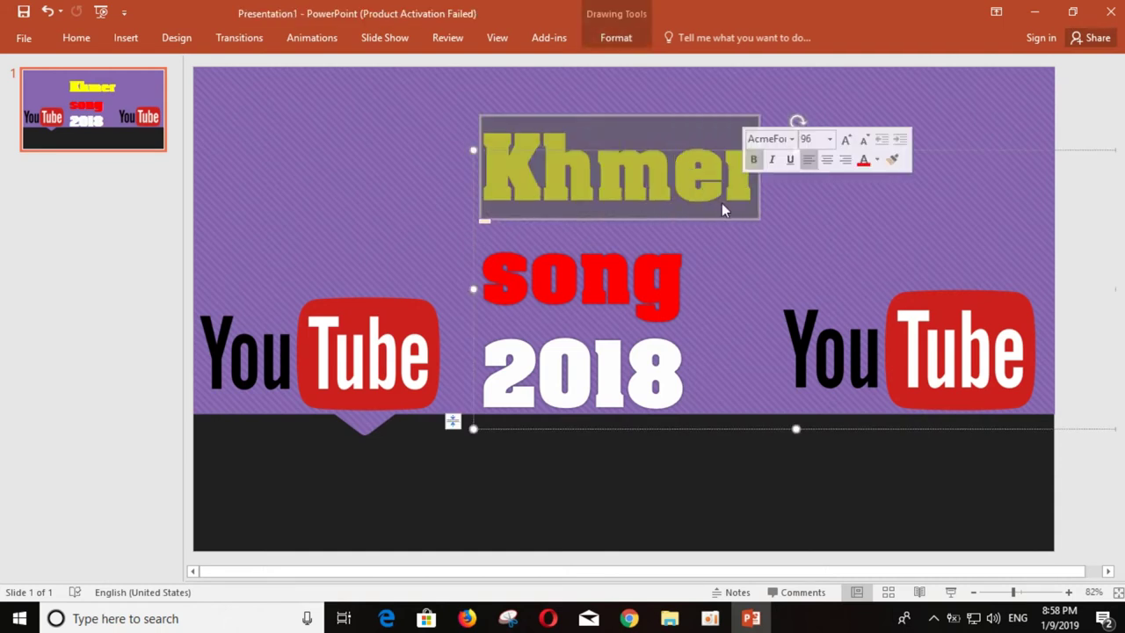
pyautogui.click(685, 420)
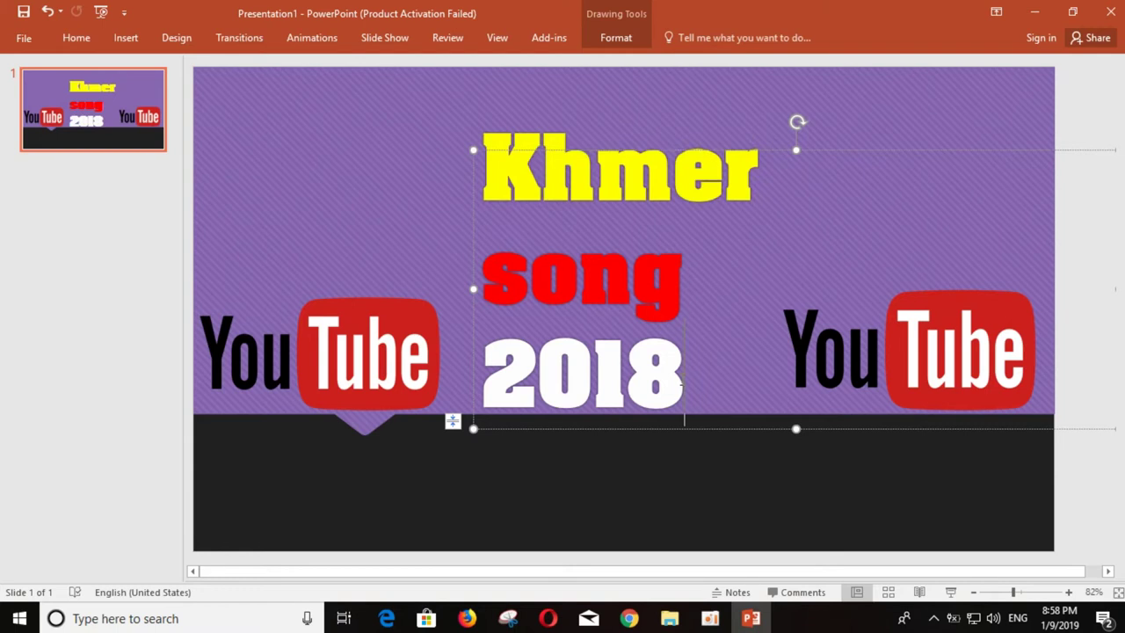
pyautogui.moveTo(685, 420)
pyautogui.mouseDown()
pyautogui.moveTo(571, 276)
pyautogui.moveTo(525, 174)
pyautogui.mouseUp()
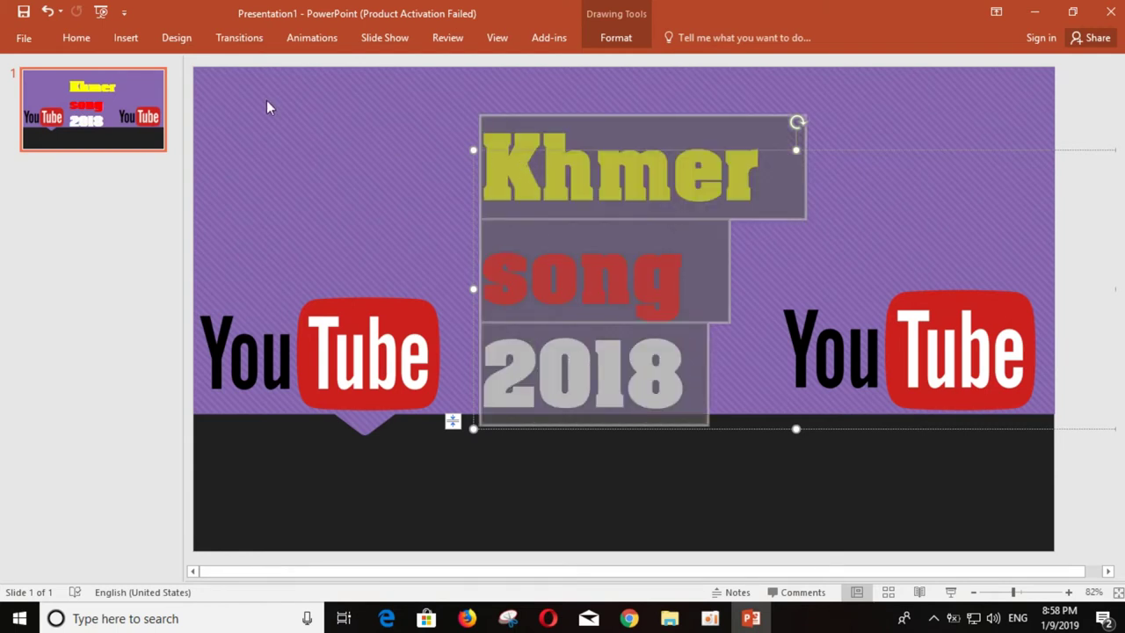
pyautogui.click(79, 39)
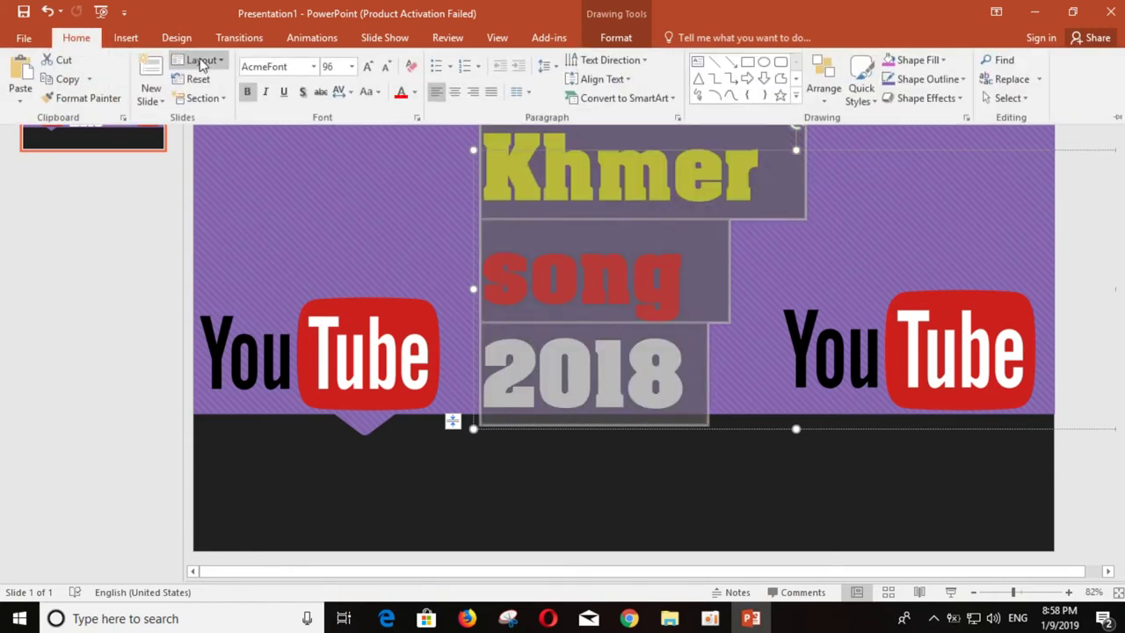
pyautogui.click(313, 67)
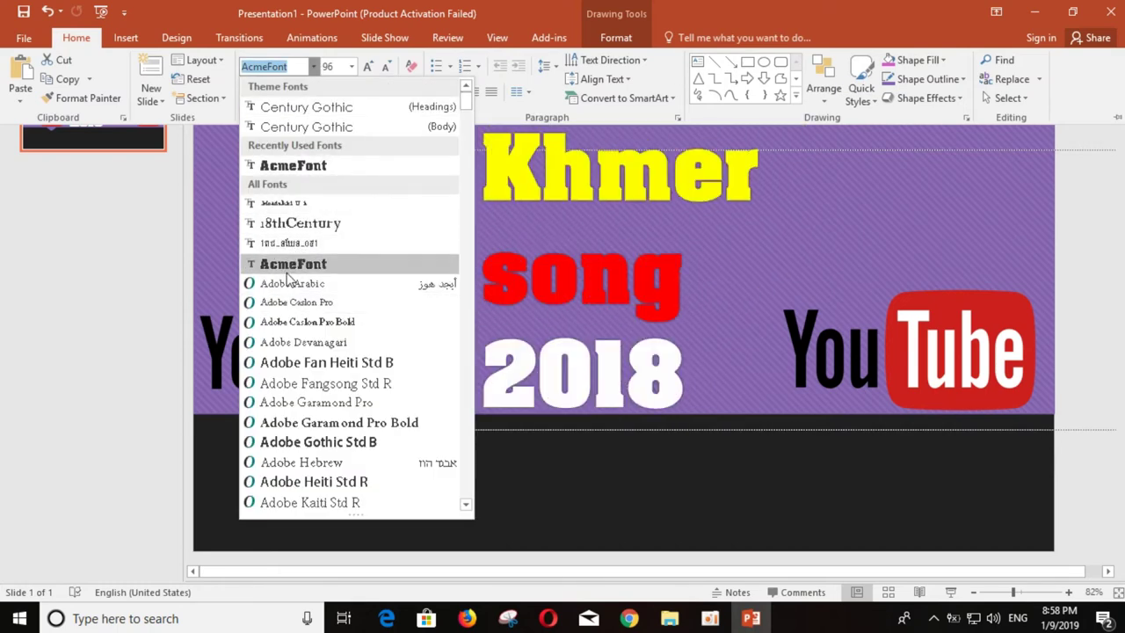
pyautogui.moveTo(466, 101)
pyautogui.mouseDown()
pyautogui.moveTo(468, 186)
pyautogui.moveTo(459, 150)
pyautogui.mouseUp()
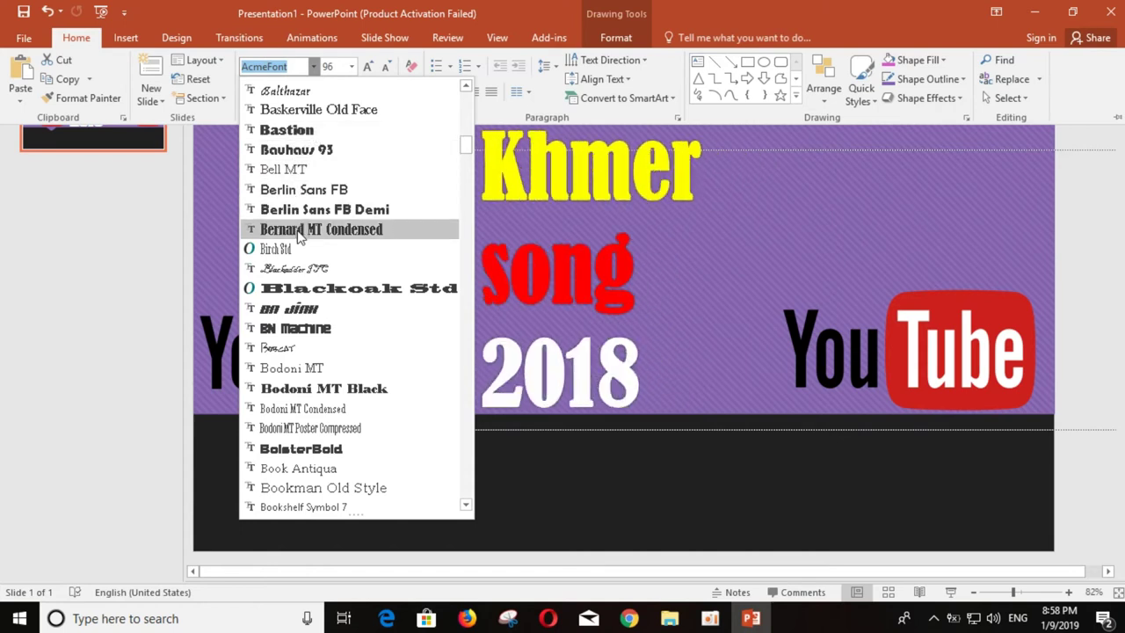
pyautogui.click(292, 336)
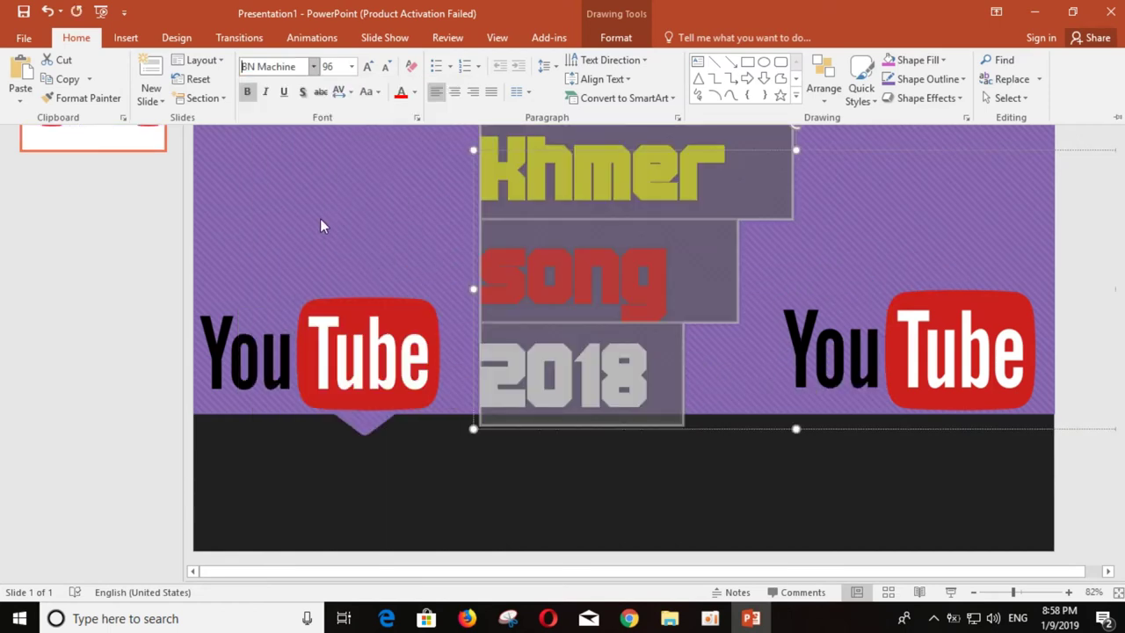
pyautogui.hotkey('ctrl', 'F1')
pyautogui.click(402, 153)
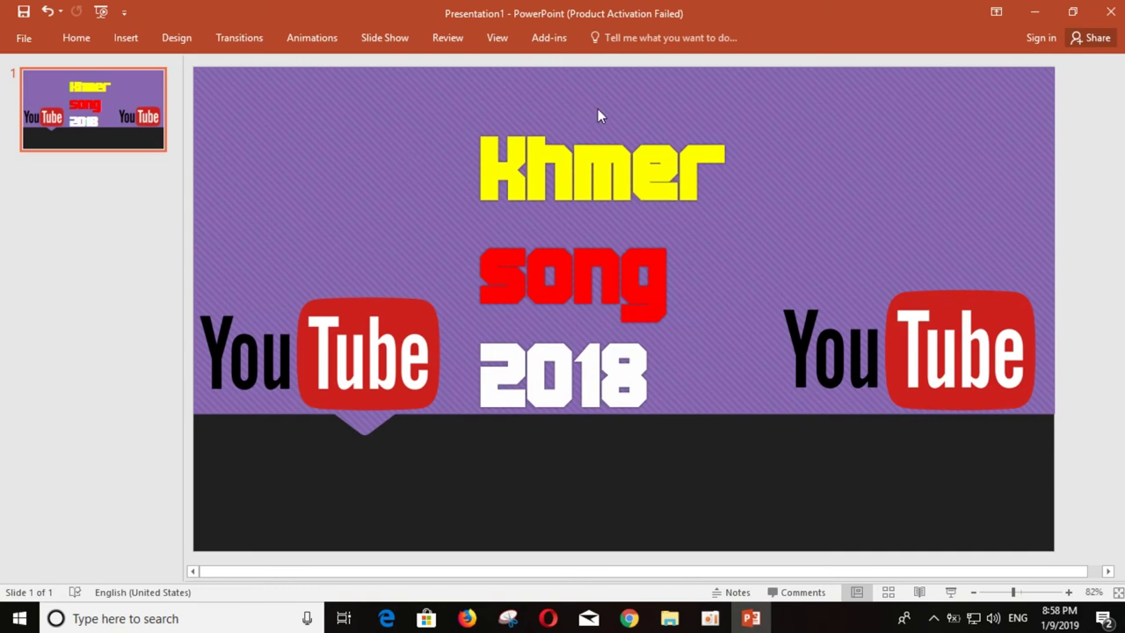
pyautogui.click(1034, 10)
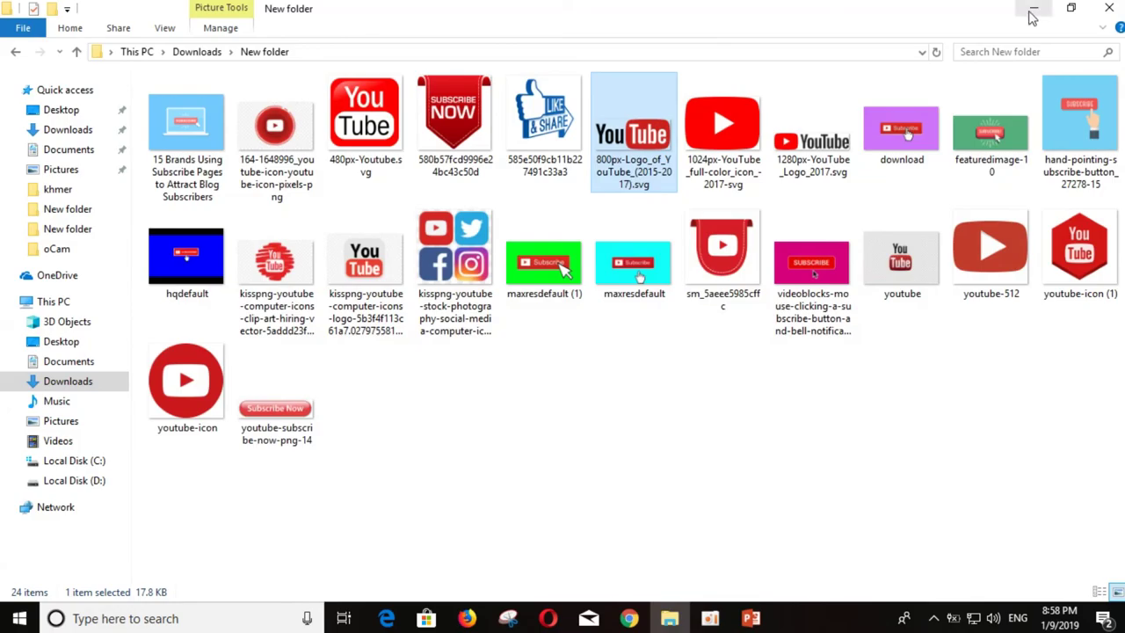
pyautogui.click(1030, 9)
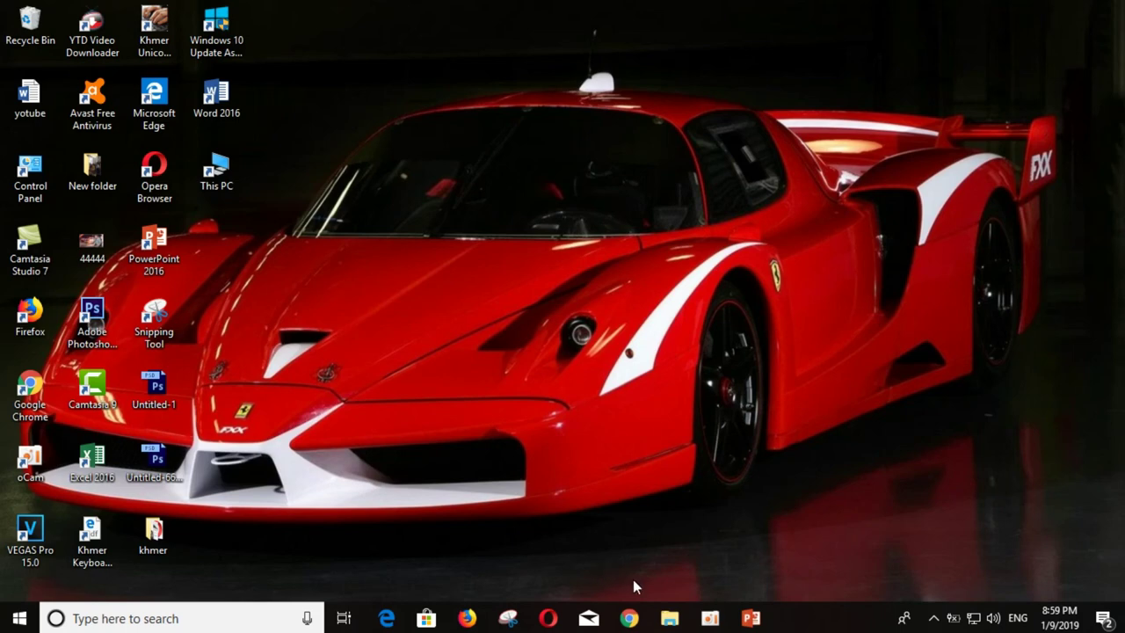
pyautogui.click(751, 618)
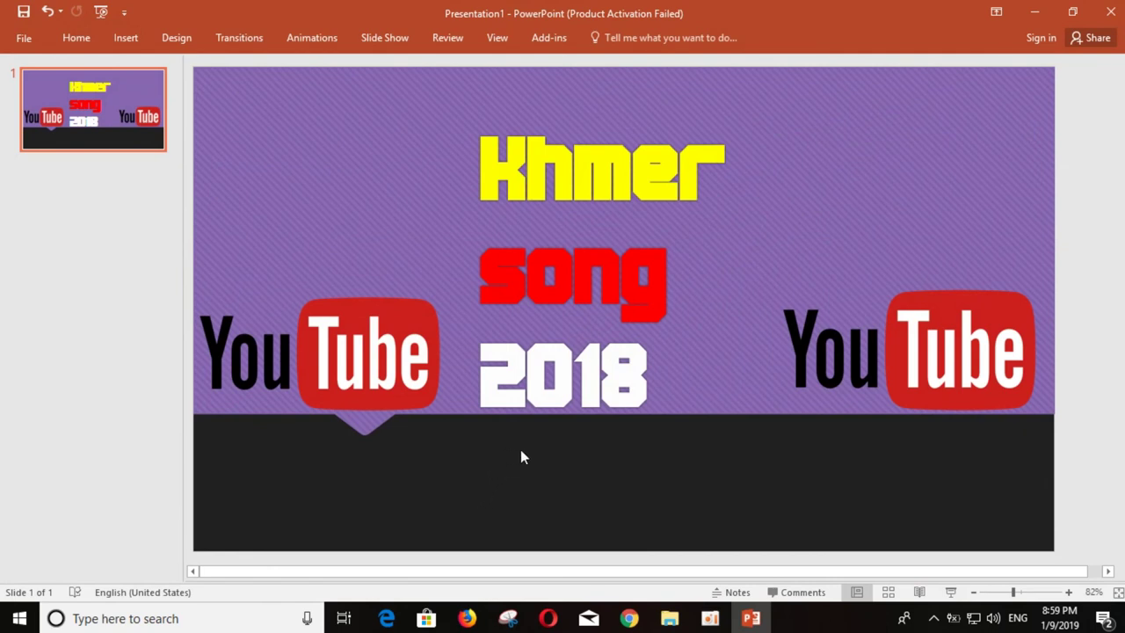
pyautogui.click(710, 618)
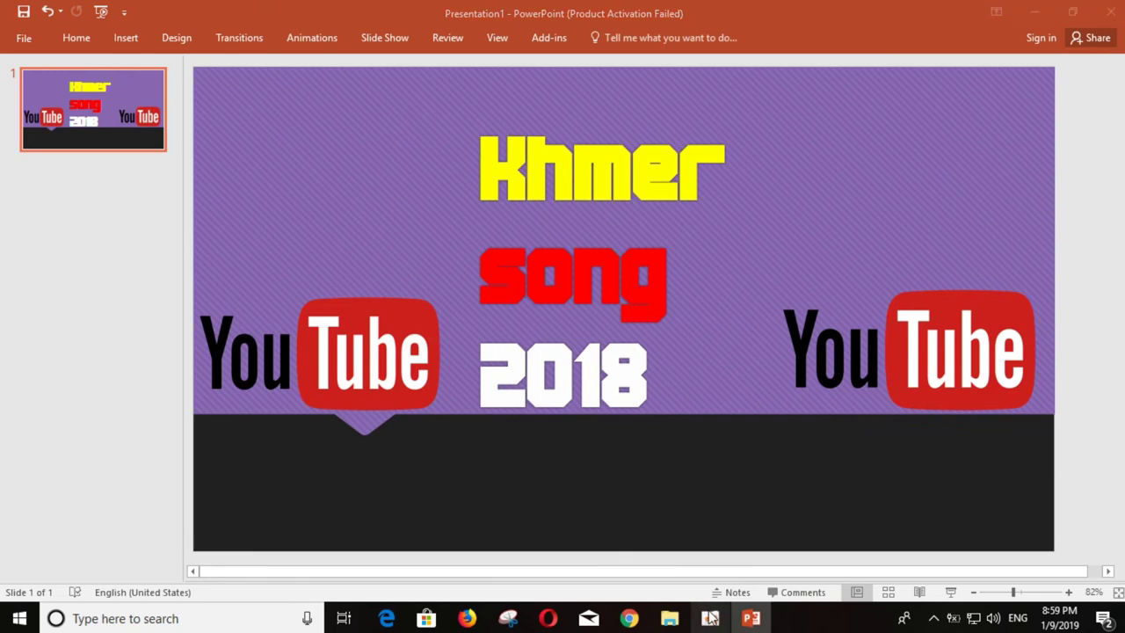